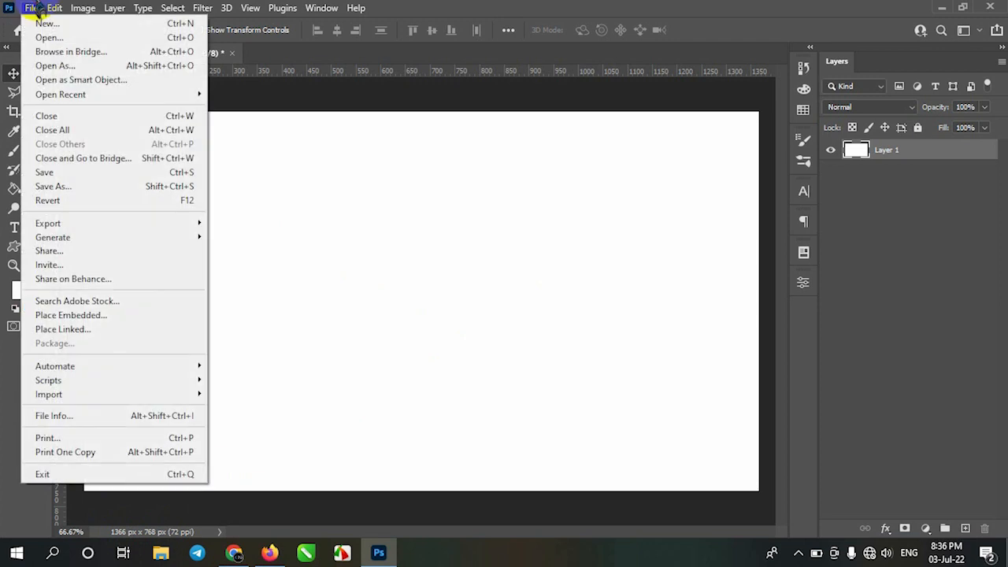
# Open the apple image DSC_0897 copy.jpg from the Pictures folder
pyautogui.click(49, 37)
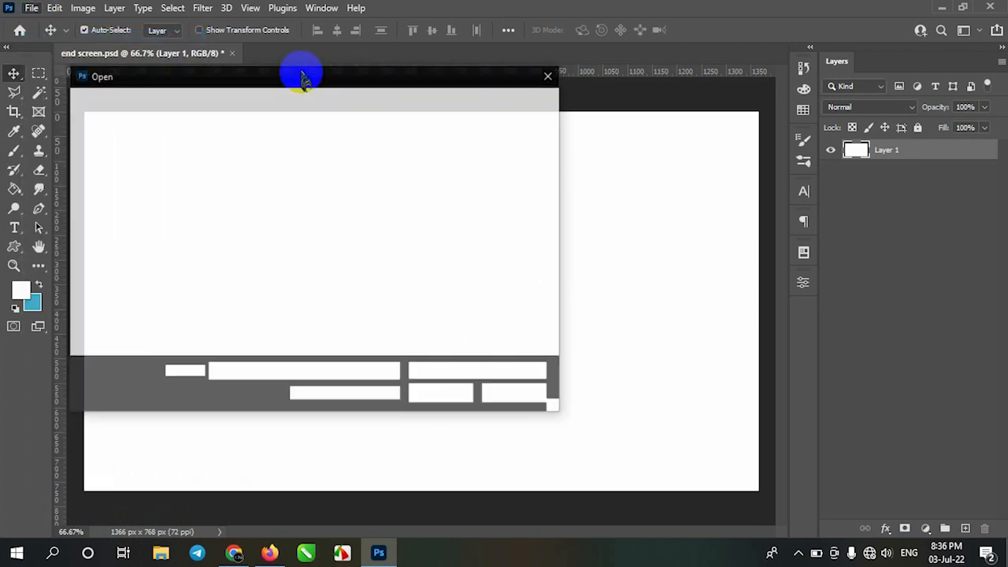
pyautogui.click(122, 285)
pyautogui.scroll(-3, 388, 256)
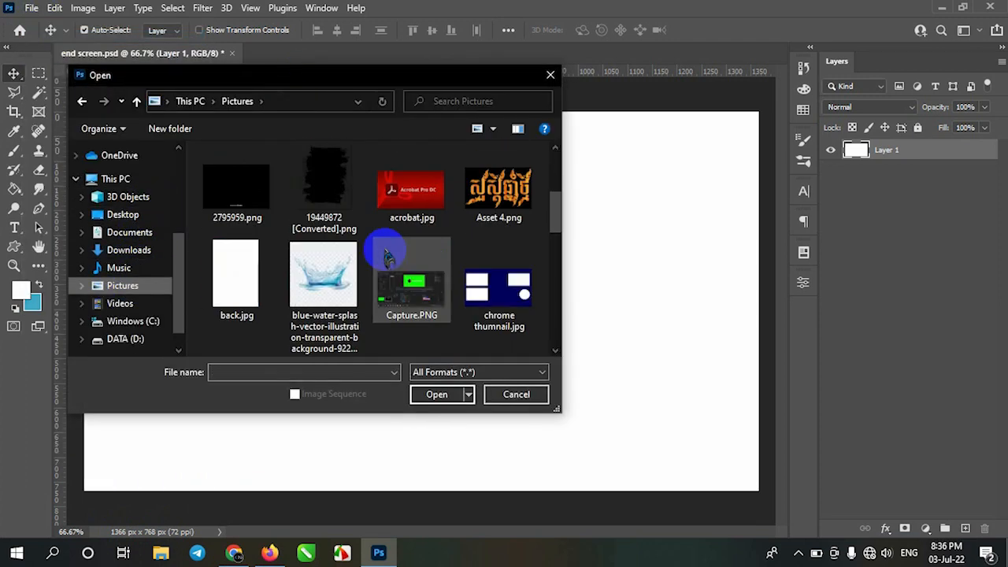
pyautogui.scroll(-2, 386, 256)
pyautogui.click(296, 295)
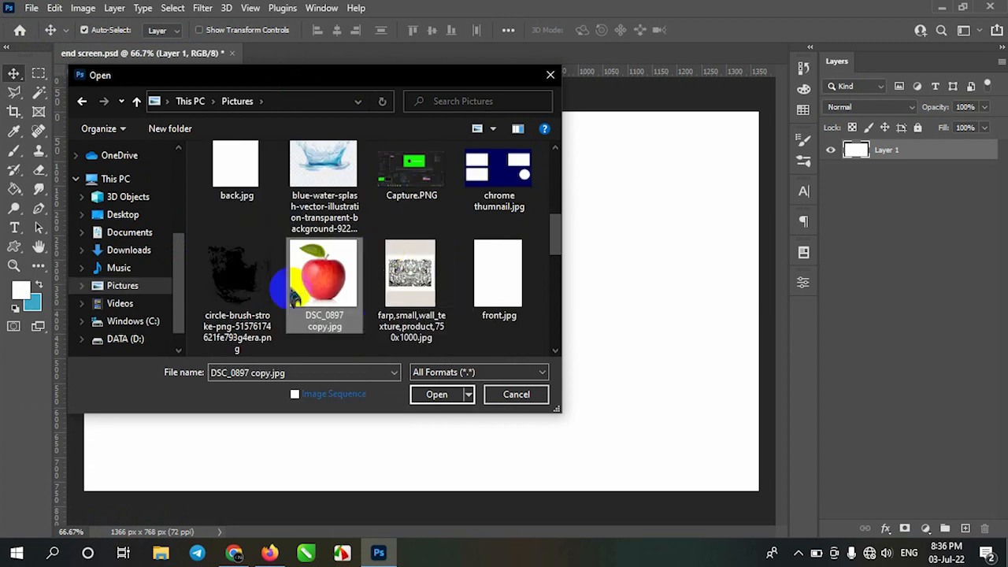
pyautogui.click(436, 395)
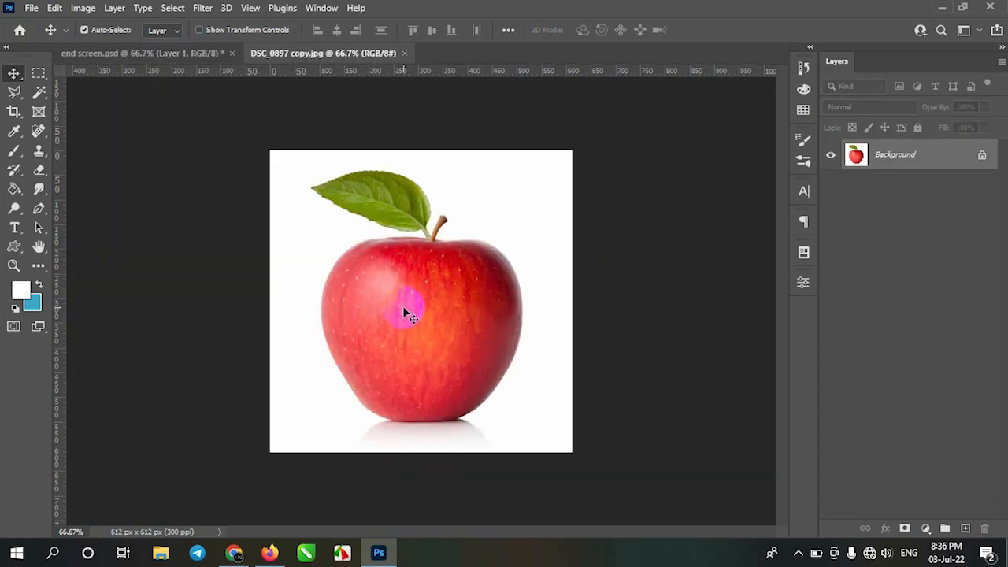
# Select the white background and shadow around the apple with the Magic Wand and a Quick Selection brush of size 25
pyautogui.click(38, 92)
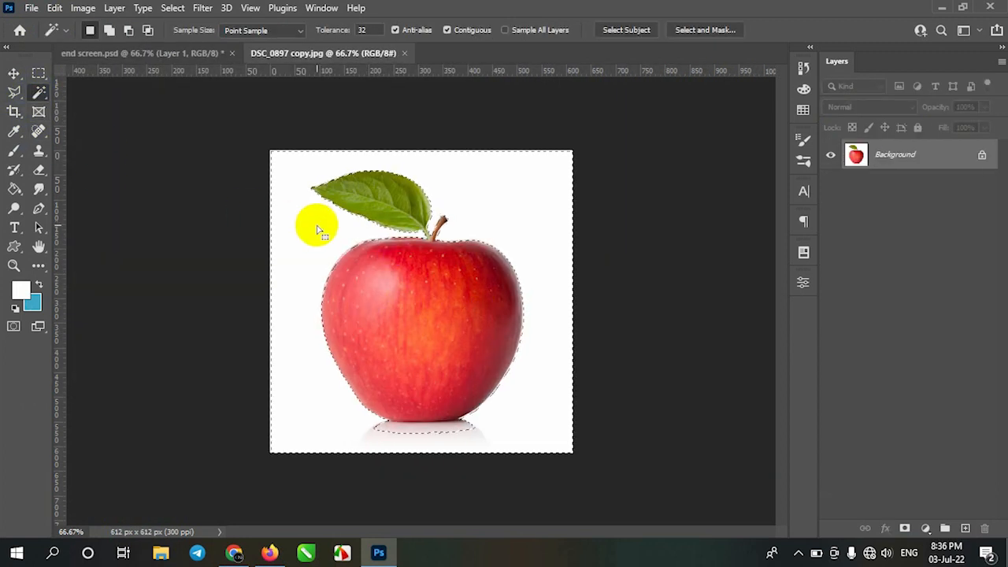
pyautogui.rightClick(39, 92)
pyautogui.click(96, 108)
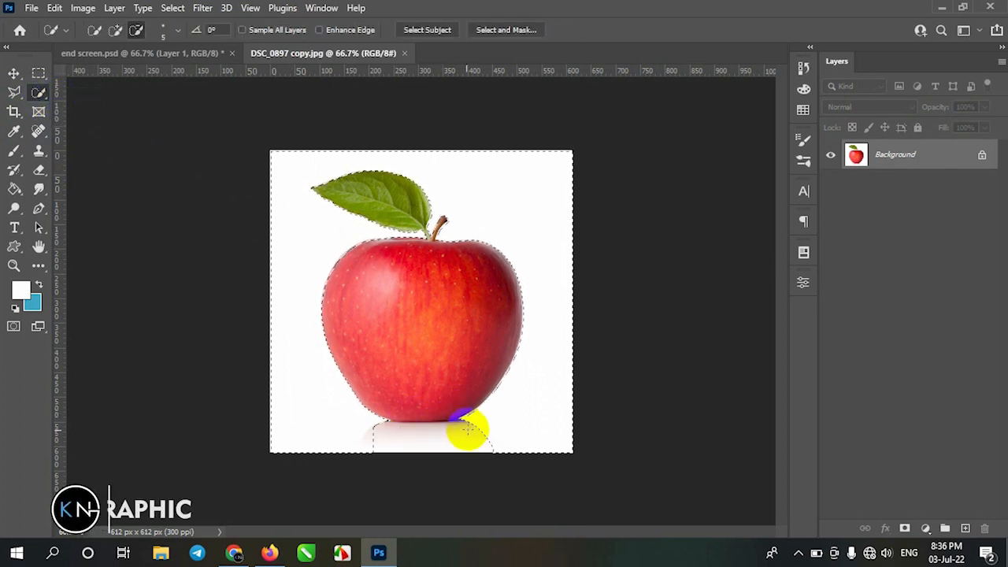
pyautogui.click(115, 30)
pyautogui.moveTo(468, 438)
pyautogui.mouseDown()
pyautogui.moveTo(387, 430)
pyautogui.moveTo(469, 425)
pyautogui.mouseUp()
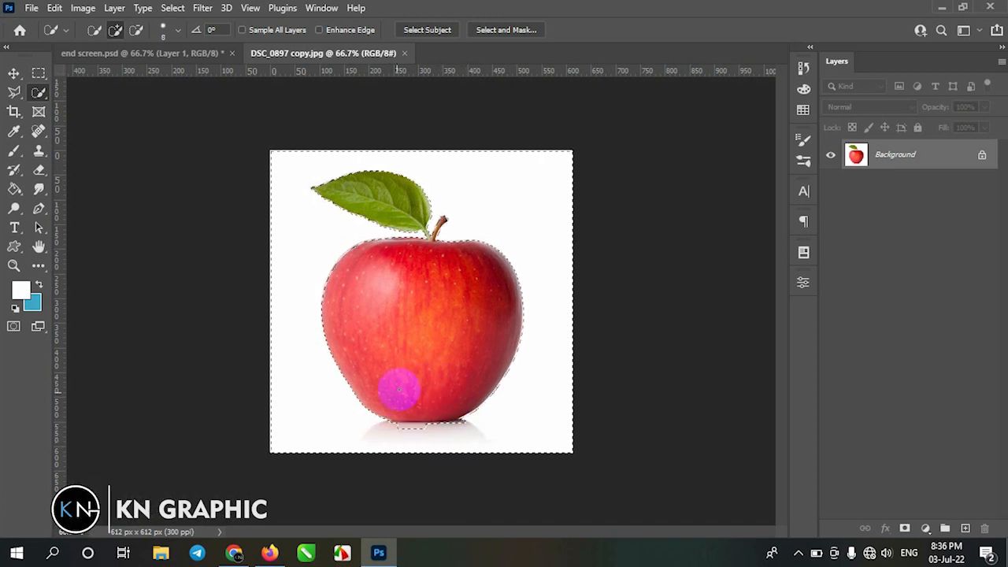
pyautogui.press(']')
pyautogui.press(']')
pyautogui.press(']')
pyautogui.press(']')
pyautogui.press(']')
pyautogui.moveTo(404, 430); pyautogui.dragTo(461, 425)
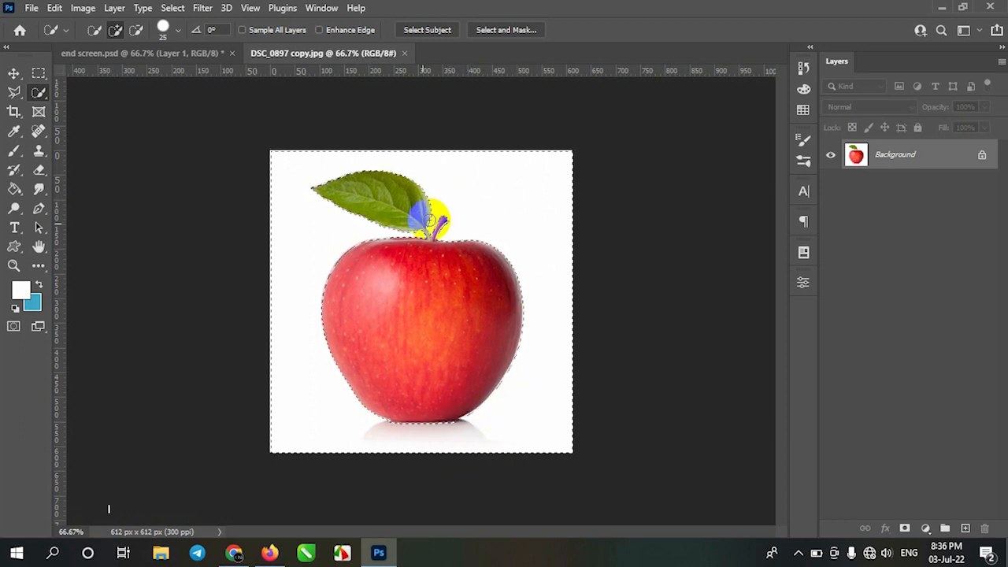
# Unlock the background layer and move the apple, selected by inverting the selection, into end screen.psd
pyautogui.click(981, 158)
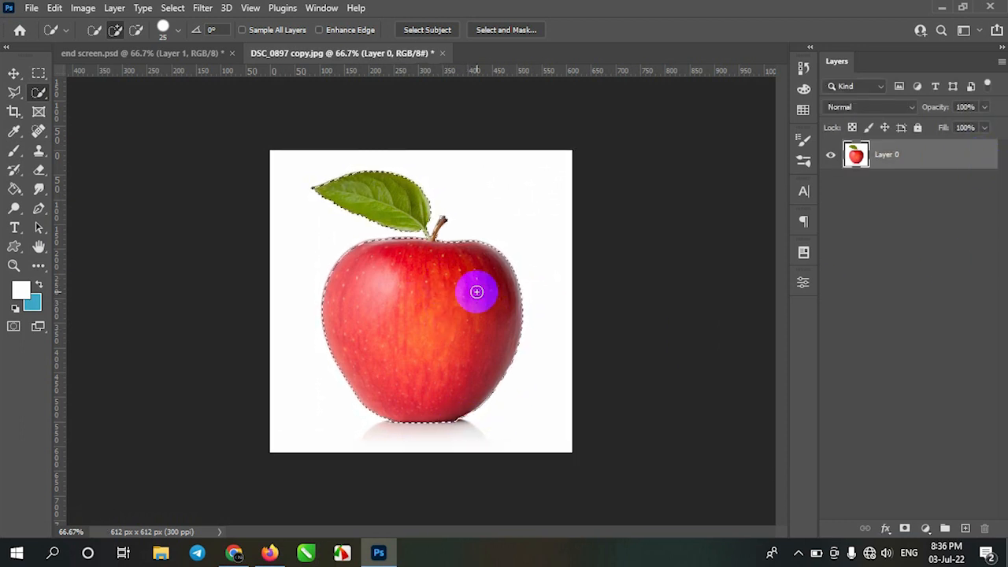
pyautogui.press('v')
pyautogui.moveTo(430, 286); pyautogui.dragTo(426, 307)
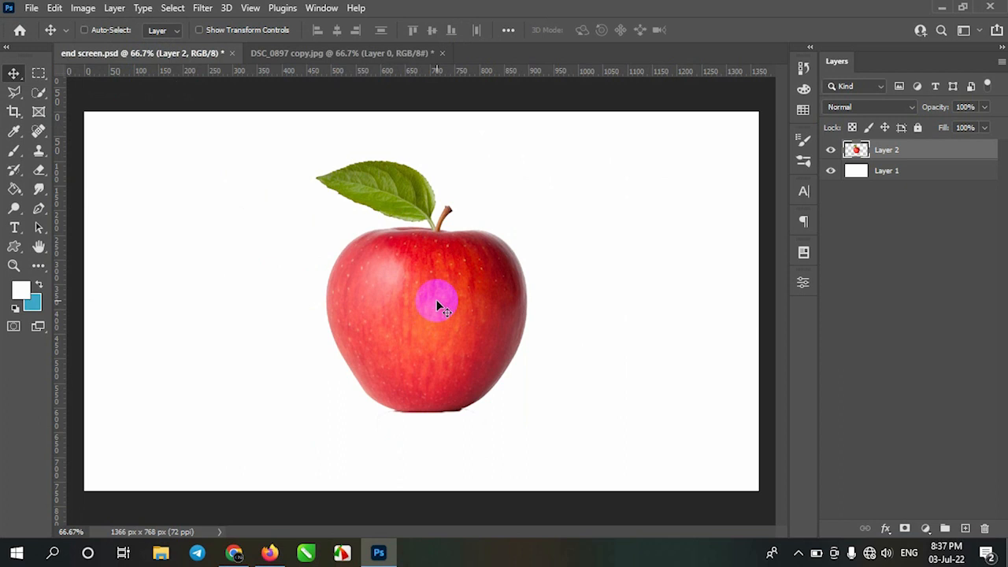
# Scale the apple layer to about 82% and move it slightly up the canvas, to about Y 342 px
pyautogui.hotkey('ctrl', 't')
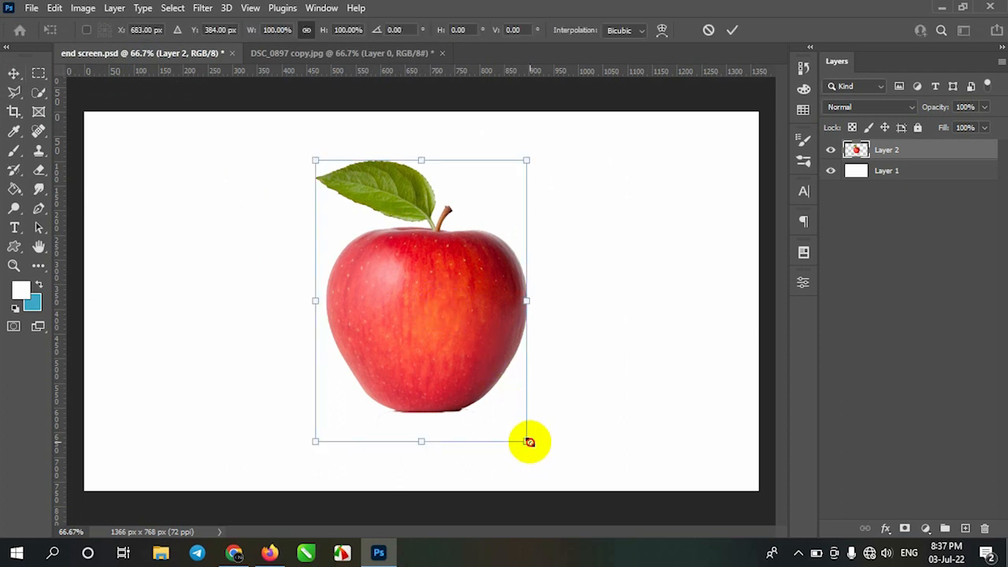
pyautogui.moveTo(529, 442); pyautogui.dragTo(510, 418)
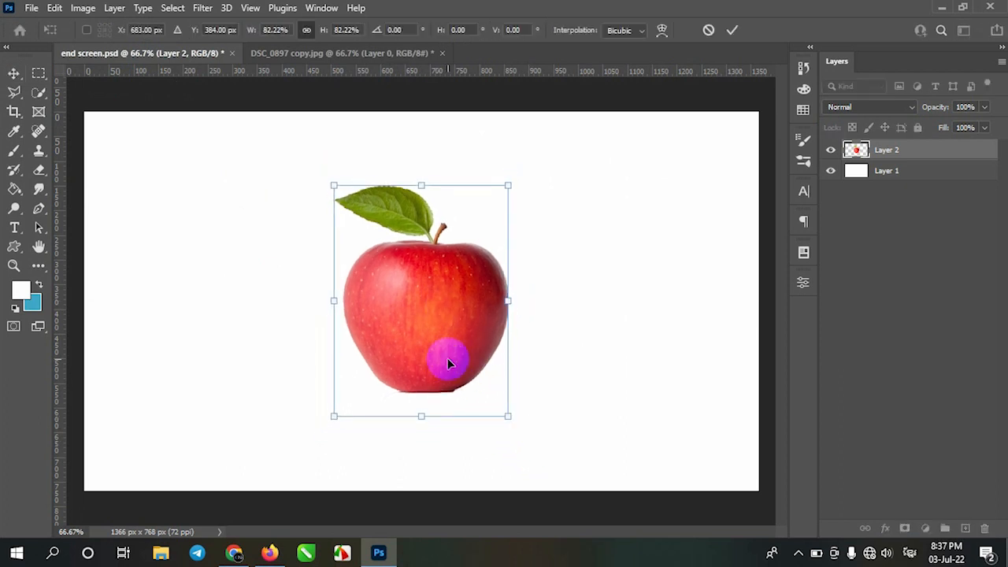
pyautogui.moveTo(425, 319); pyautogui.dragTo(425, 299)
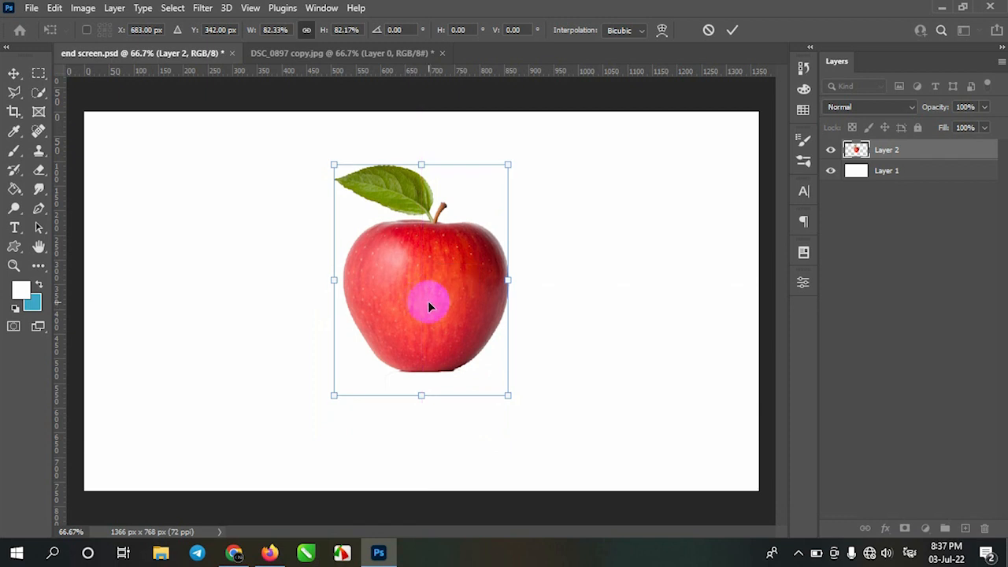
pyautogui.press('Return')
# Erase the faint leftover shadow edges beneath the apple's base with a small Eraser brush of about 9 px
pyautogui.press('z')
pyautogui.click(447, 372)
pyautogui.click(448, 372)
pyautogui.click(448, 372)
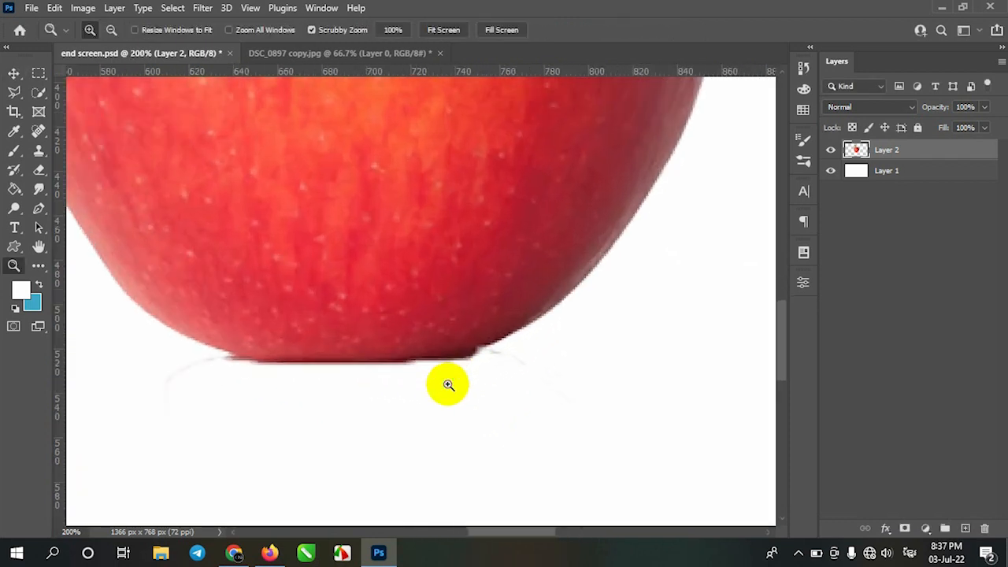
pyautogui.press('e')
pyautogui.press('Delete')
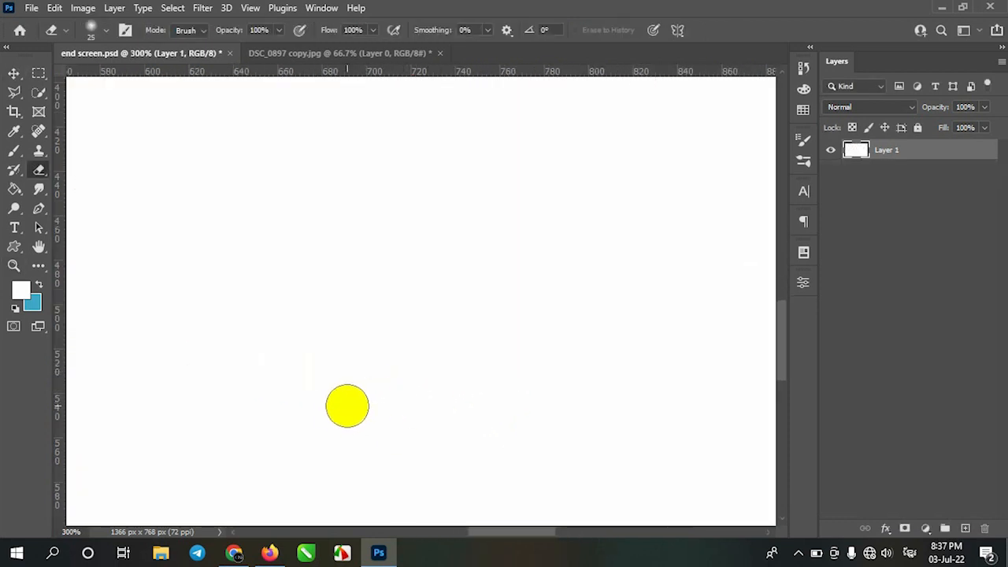
pyautogui.hotkey('ctrl', 'z')
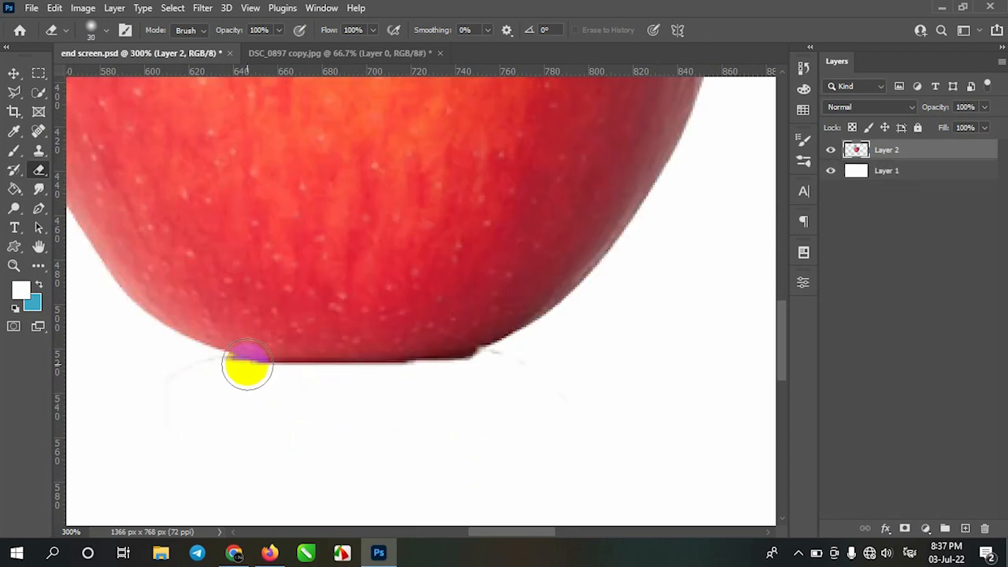
pyautogui.press('[')
pyautogui.press('[')
pyautogui.press('[')
pyautogui.press('[')
pyautogui.press('[')
pyautogui.moveTo(159, 379)
pyautogui.mouseDown()
pyautogui.moveTo(215, 361)
pyautogui.moveTo(254, 371)
pyautogui.mouseUp()
pyautogui.moveTo(511, 355); pyautogui.dragTo(396, 376)
pyautogui.click(524, 333)
pyautogui.hotkey('ctrl', '0')
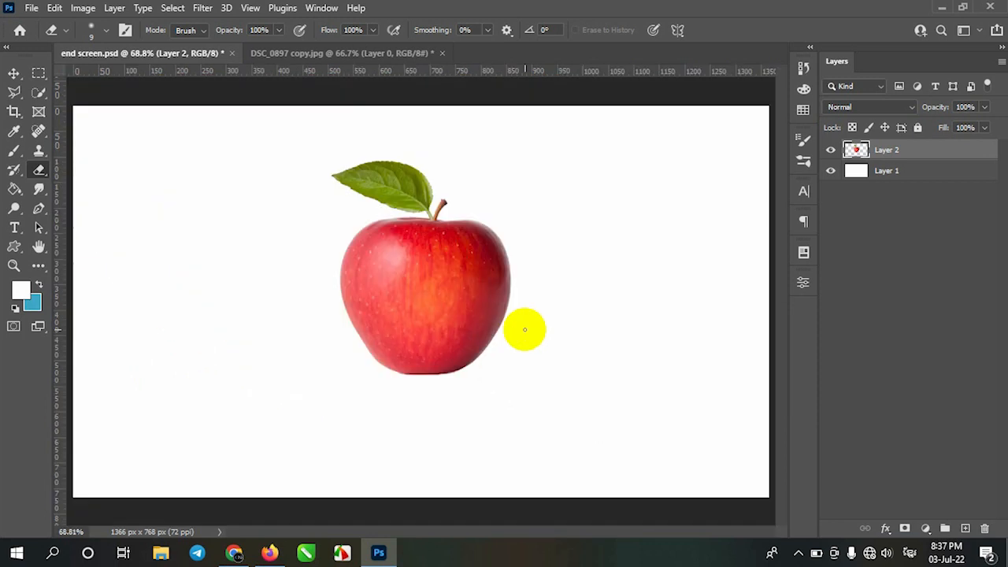
# Close the source image DSC_0897 copy.jpg without saving its changes
pyautogui.press('v')
pyautogui.click(444, 275)
pyautogui.click(349, 53)
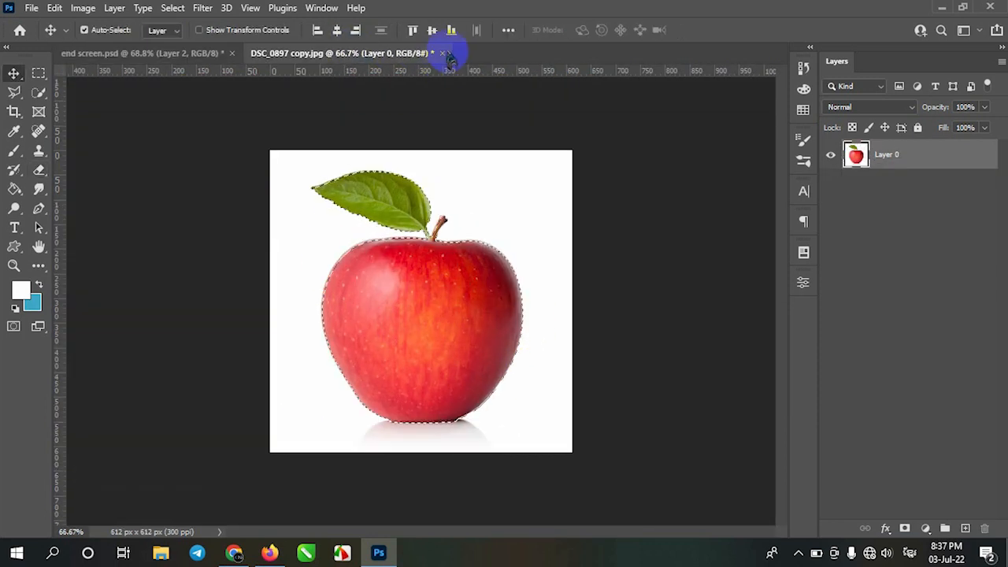
pyautogui.click(441, 53)
pyautogui.click(434, 208)
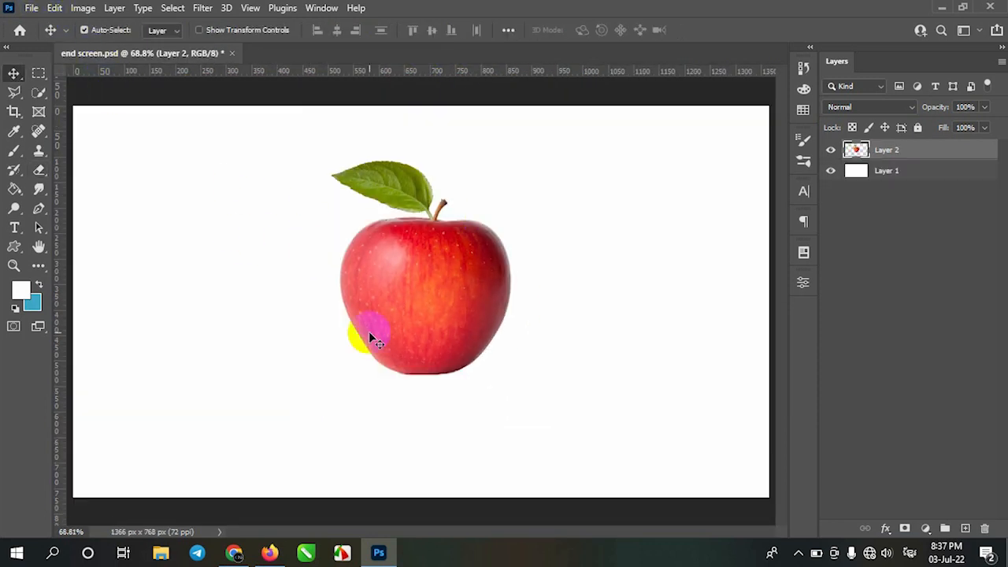
# Flip the apple layer horizontally with Free Transform
pyautogui.hotkey('ctrl', 't')
pyautogui.rightClick(431, 290)
pyautogui.click(464, 522)
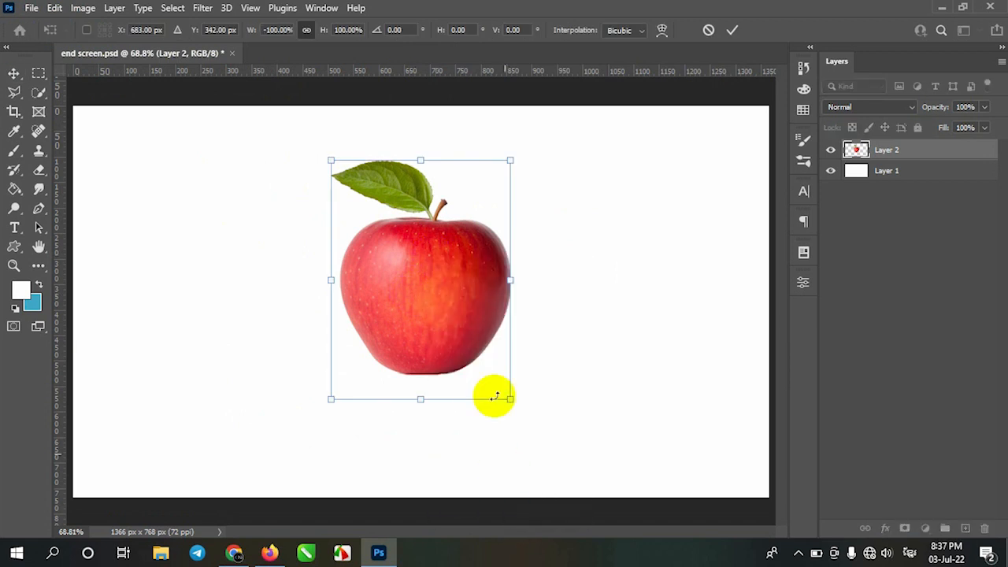
pyautogui.press('Return')
# Open the blue-water-splash-vector-illustration image from the Pictures folder
pyautogui.click(32, 8)
pyautogui.click(44, 37)
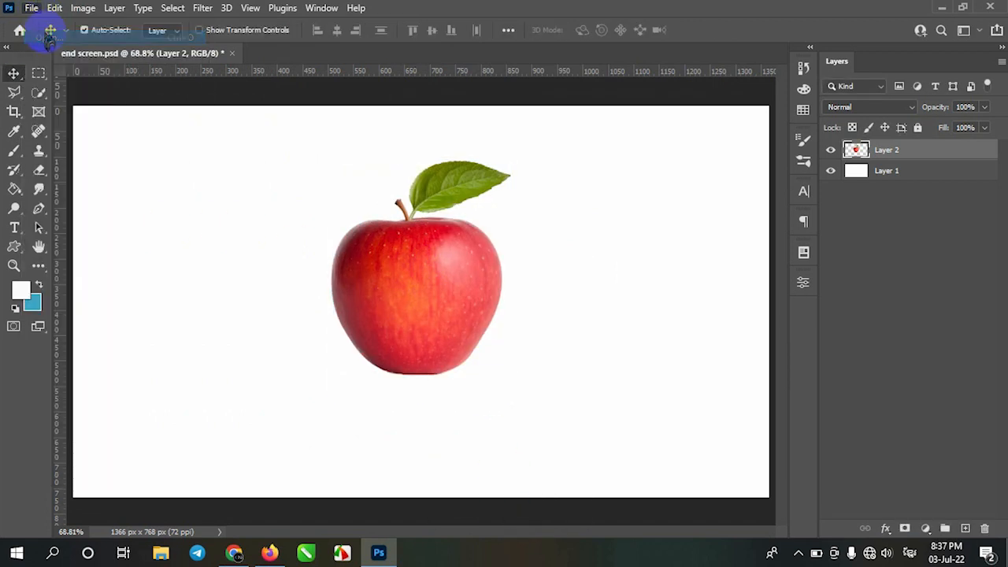
pyautogui.scroll(-5, 397, 331)
pyautogui.scroll(5, 398, 331)
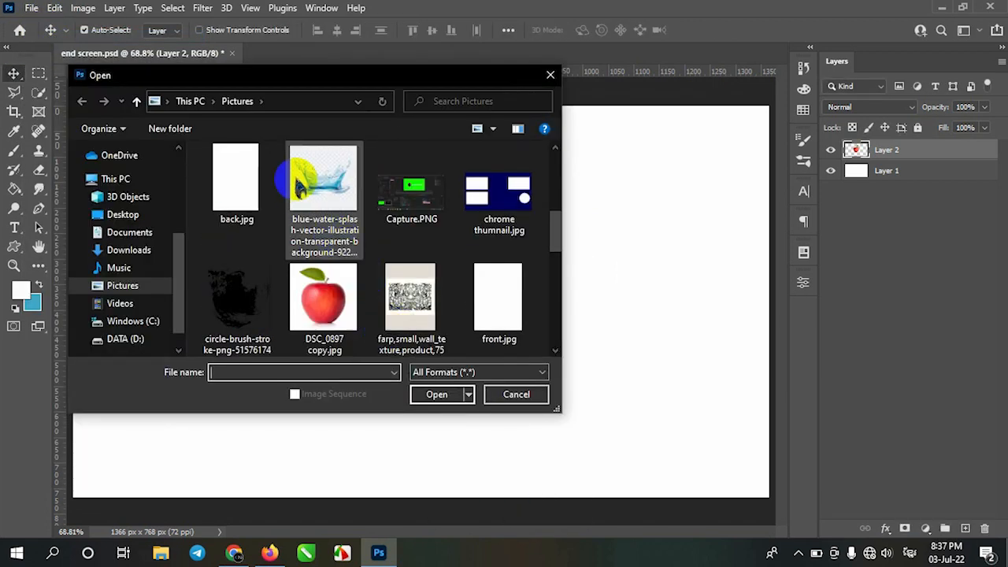
pyautogui.click(324, 189)
pyautogui.click(437, 394)
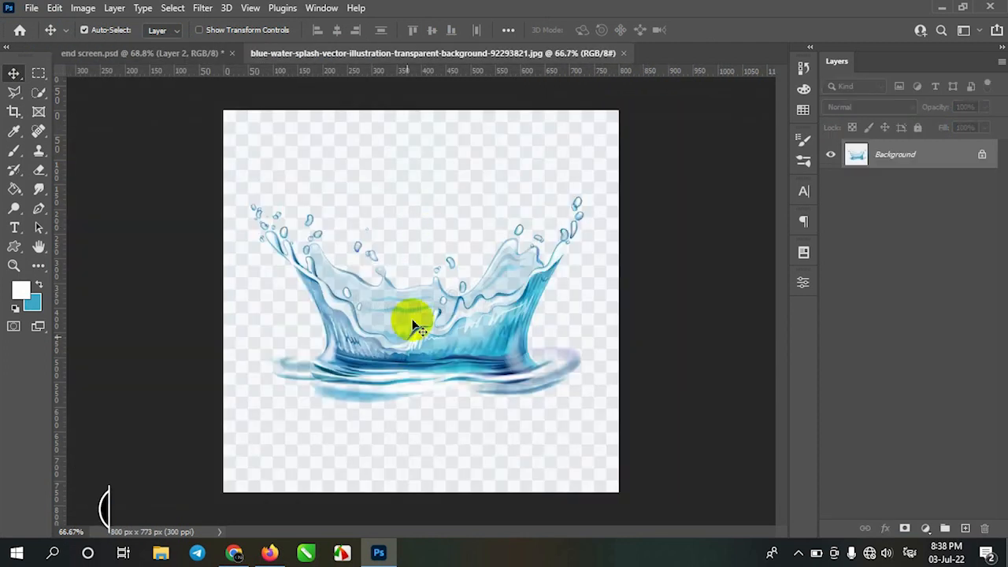
# Unlock the splash image's background layer and delete its checkered background using the Magic Wand
pyautogui.click(953, 149)
pyautogui.moveTo(571, 323); pyautogui.dragTo(472, 327)
pyautogui.press('w')
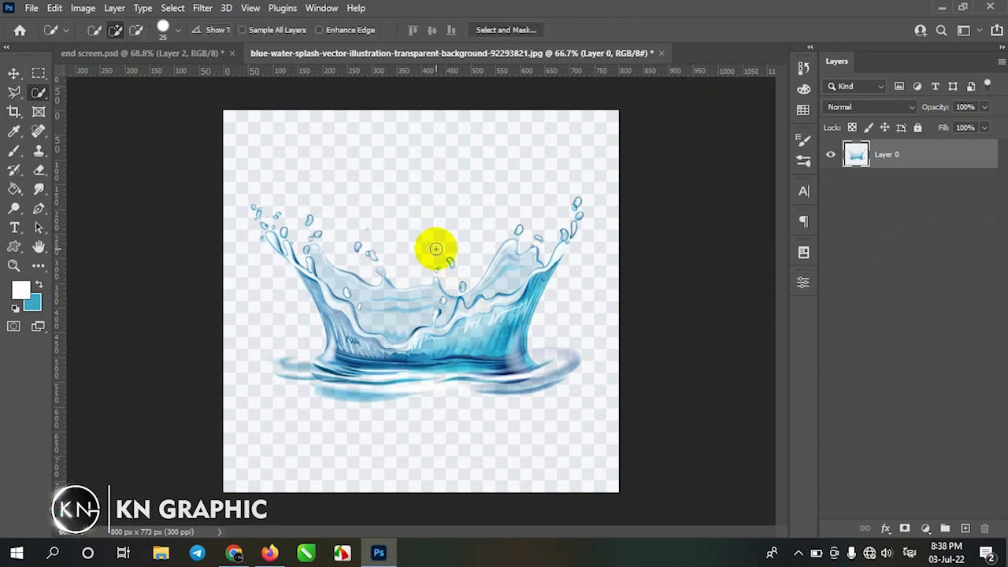
pyautogui.hotkey('shift', 'w')
pyautogui.click(430, 213)
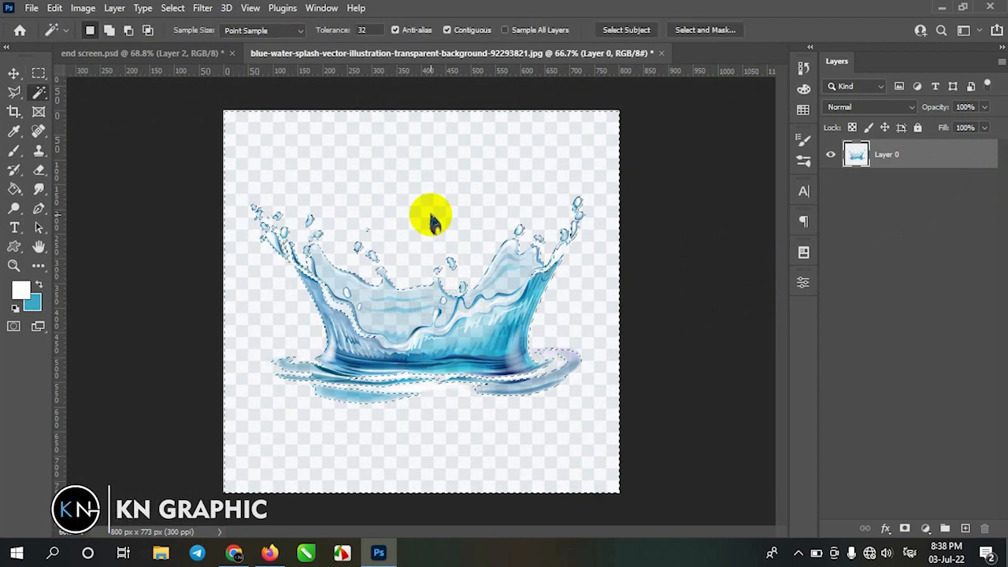
pyautogui.press('Delete')
pyautogui.hotkey('ctrl', 'd')
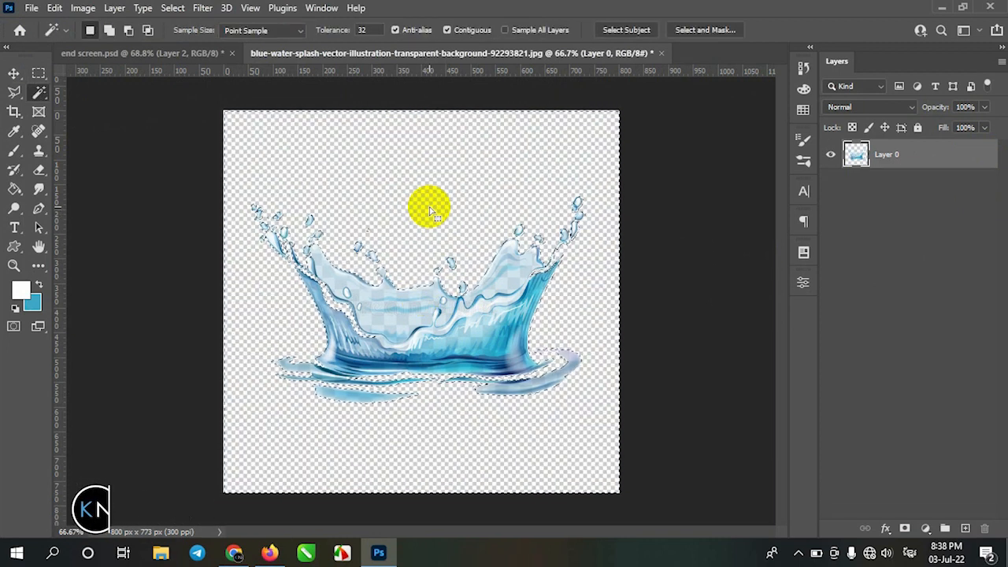
# Move the cut-out blue splash into end screen.psd and position it over the lower half of the apple
pyautogui.press('v')
pyautogui.moveTo(393, 327); pyautogui.dragTo(399, 292)
pyautogui.moveTo(457, 311); pyautogui.dragTo(464, 353)
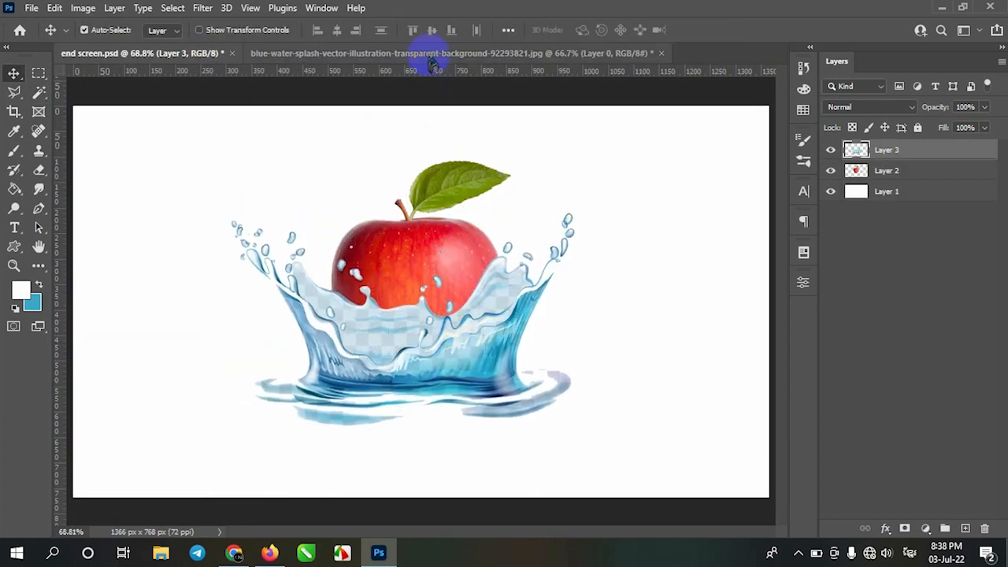
# Close the blue water splash source image without saving its changes
pyautogui.click(429, 53)
pyautogui.click(660, 53)
pyautogui.click(489, 214)
pyautogui.click(30, 9)
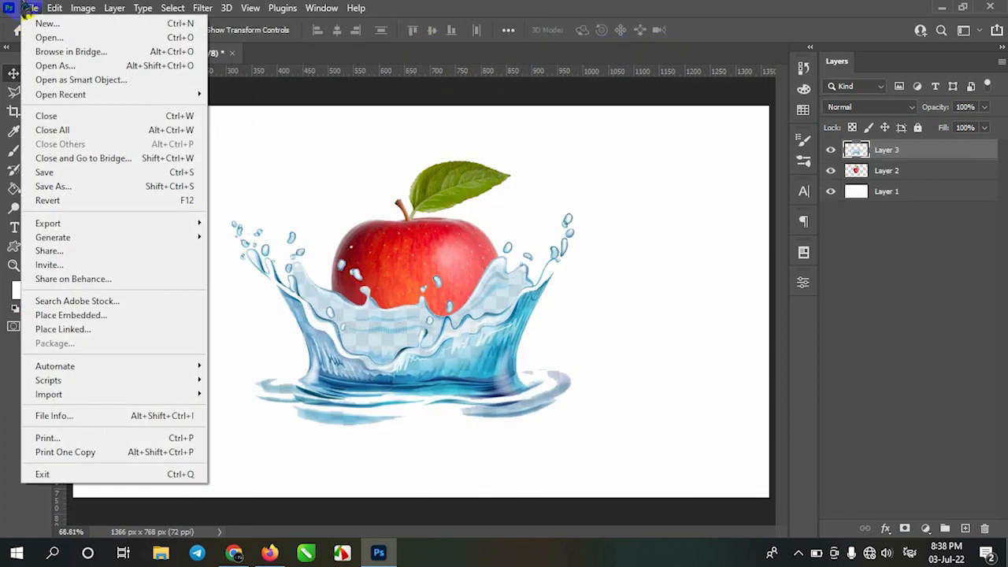
pyautogui.click(41, 48)
pyautogui.click(31, 8)
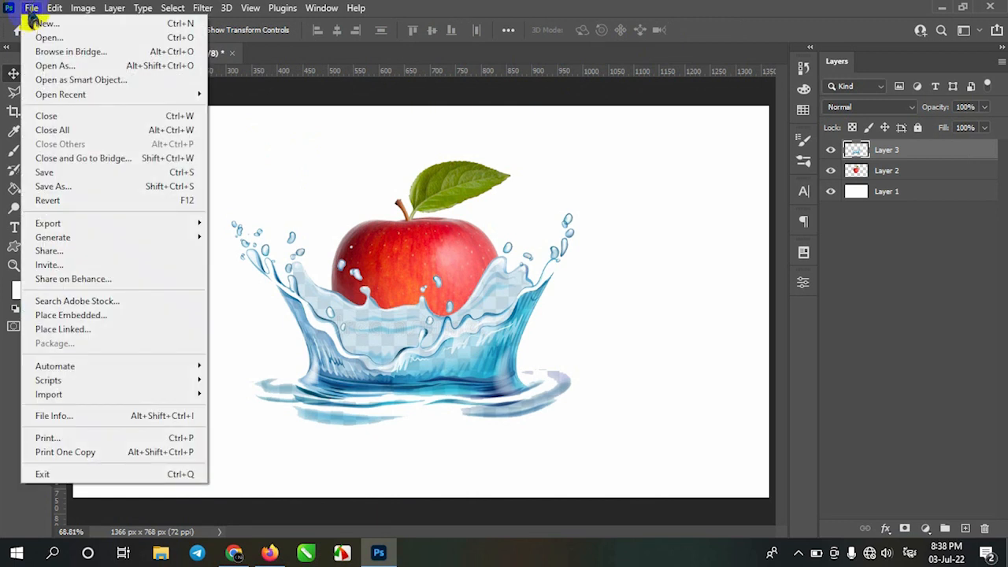
pyautogui.click(44, 32)
pyautogui.scroll(-10, 340, 269)
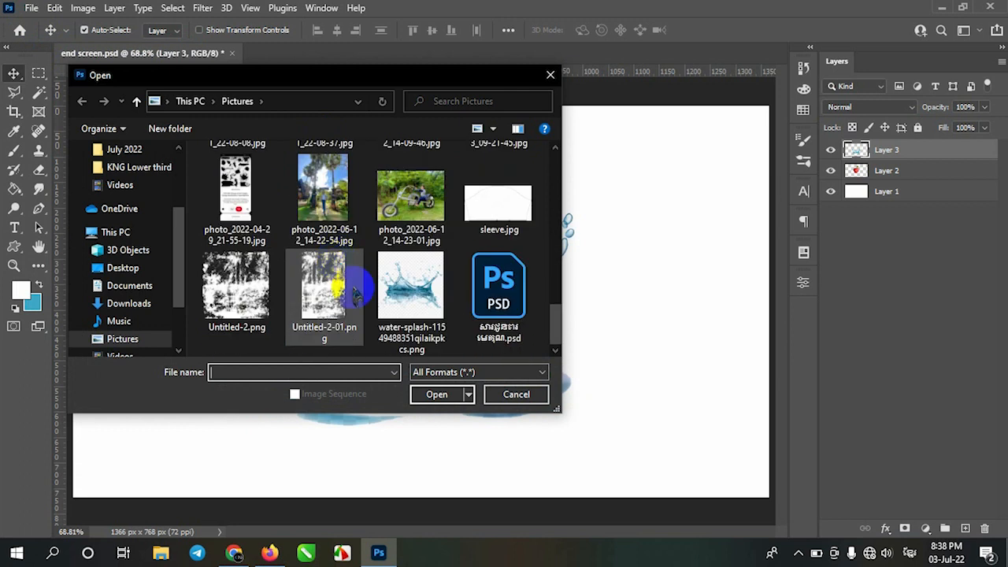
pyautogui.click(411, 285)
pyautogui.click(437, 394)
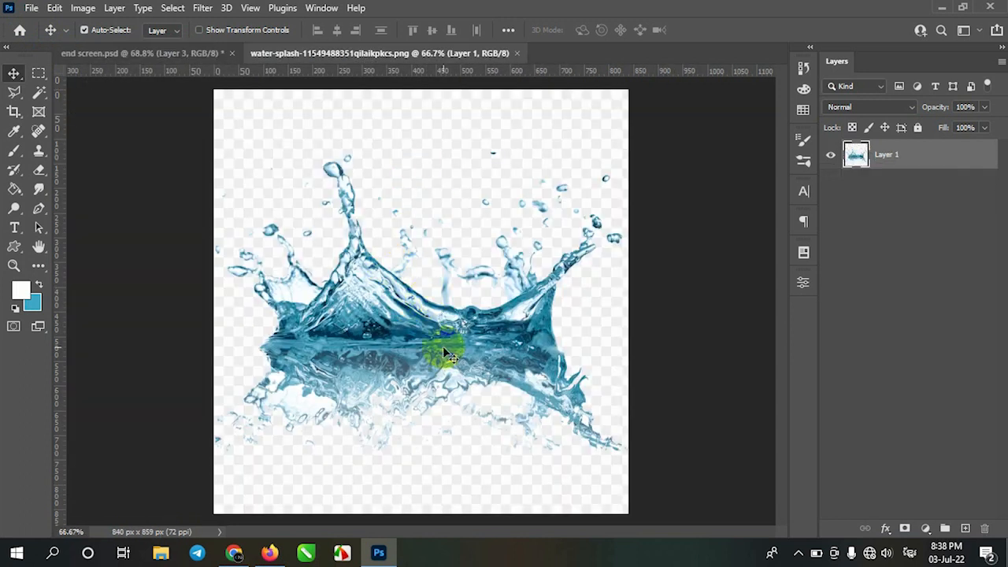
# Delete the checkered background around the second water splash using the Magic Wand
pyautogui.moveTo(443, 347); pyautogui.dragTo(444, 318)
pyautogui.hotkey('ctrl', 'z')
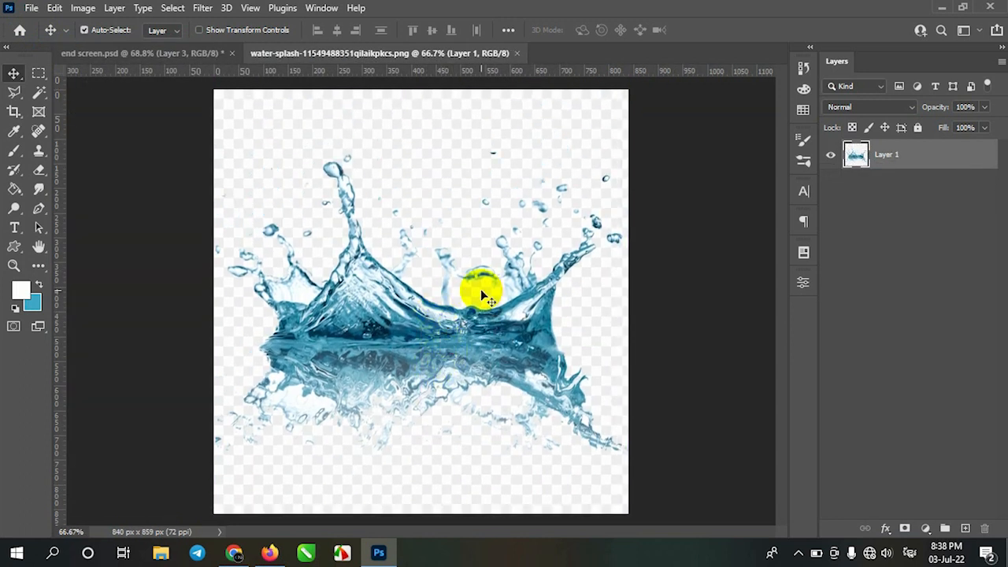
pyautogui.press('w')
pyautogui.click(435, 184)
pyautogui.press('Delete')
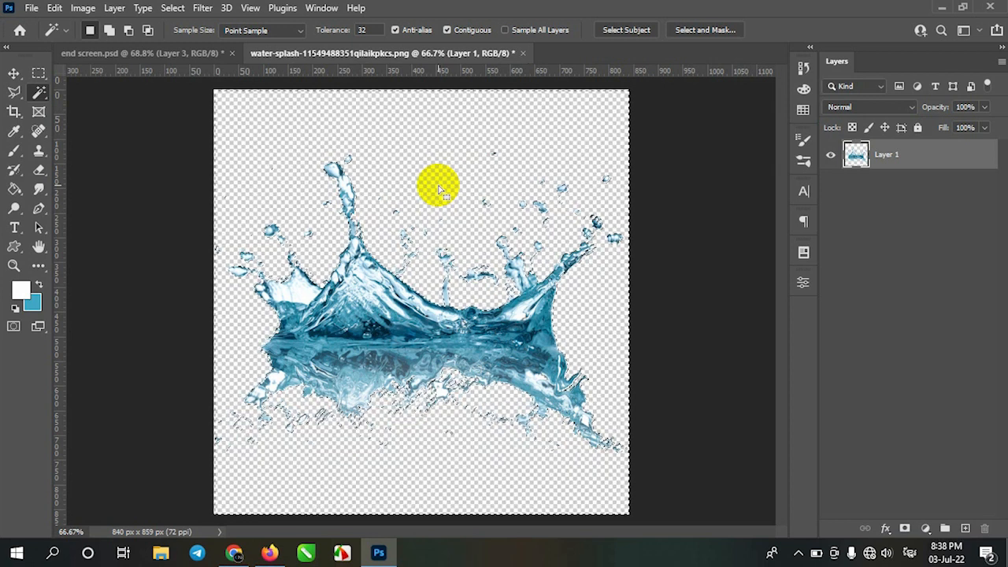
# Move the second splash into end screen.psd over the lower part of the apple, closing its source image without saving
pyautogui.press('v')
pyautogui.moveTo(383, 290); pyautogui.dragTo(364, 214)
pyautogui.click(315, 50)
pyautogui.click(522, 53)
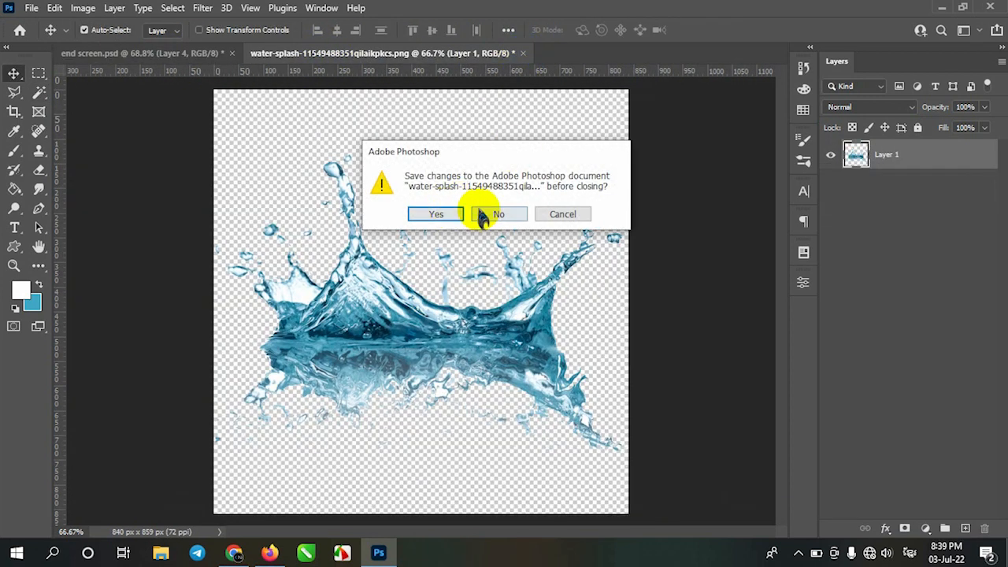
pyautogui.click(483, 215)
pyautogui.moveTo(315, 289); pyautogui.dragTo(349, 333)
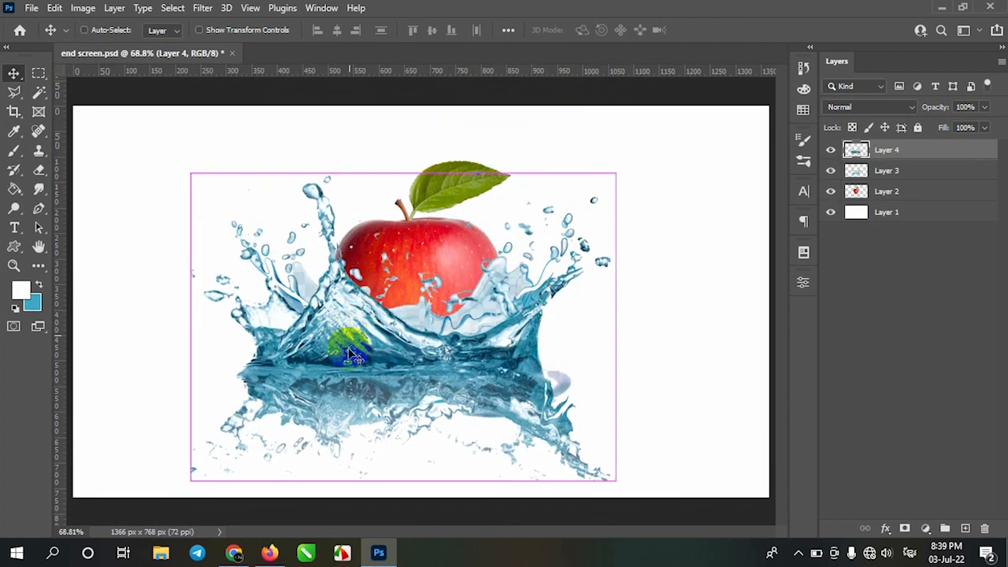
# Scale the second splash on Layer 4 down to about 37% and park it beside the apple on empty background
pyautogui.hotkey('ctrl', 't')
pyautogui.moveTo(194, 168); pyautogui.dragTo(462, 364)
pyautogui.moveTo(513, 441); pyautogui.dragTo(600, 276)
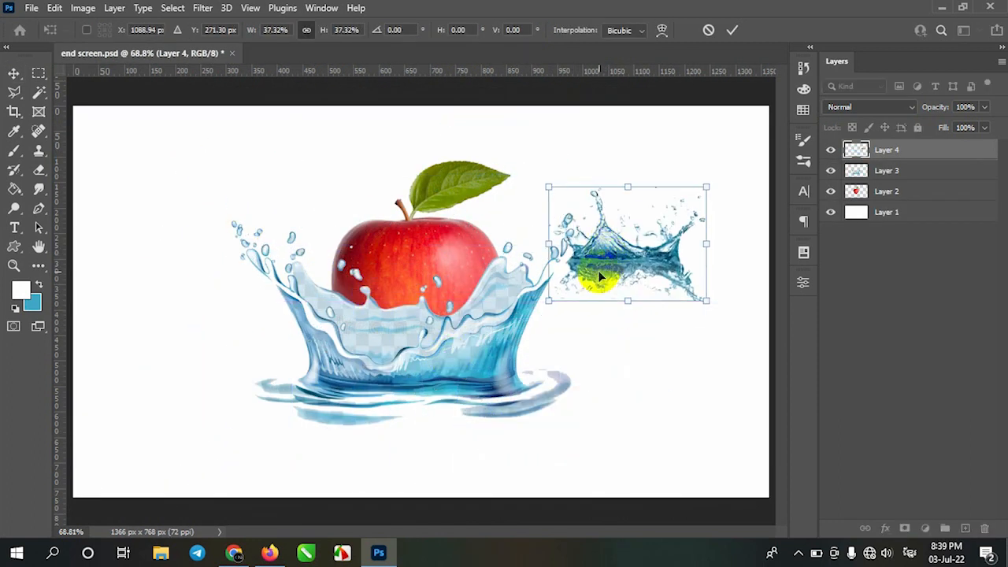
pyautogui.press('Return')
# Scale the first splash on Layer 3 down to about 55% and position it over the apple's lower part
pyautogui.click(445, 346)
pyautogui.hotkey('ctrl', 't')
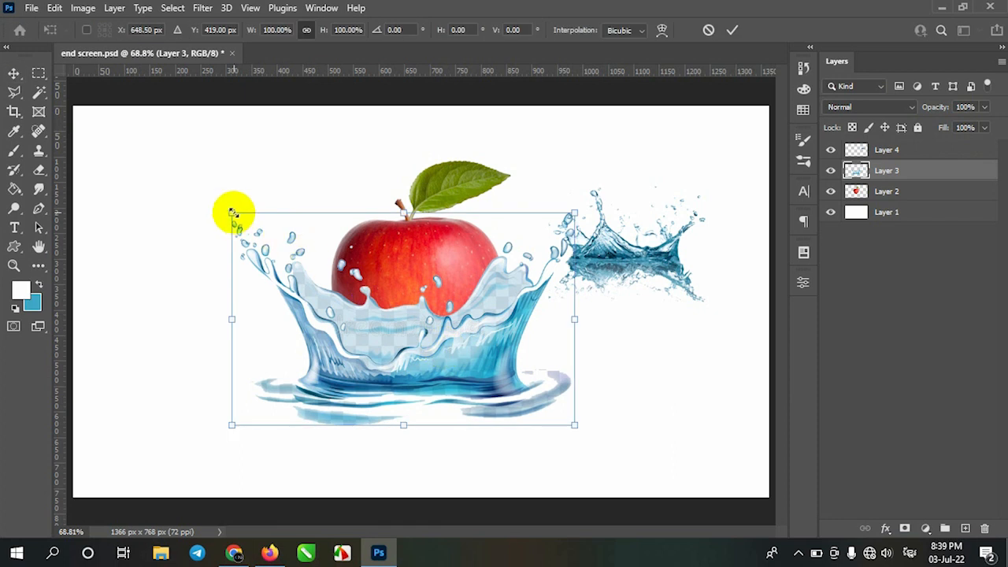
pyautogui.moveTo(232, 214); pyautogui.dragTo(362, 321)
pyautogui.moveTo(536, 387); pyautogui.dragTo(465, 347)
# Flip the first splash vertically, place it under the apple, and shrink it slightly to match the apple's width
pyautogui.rightClick(435, 348)
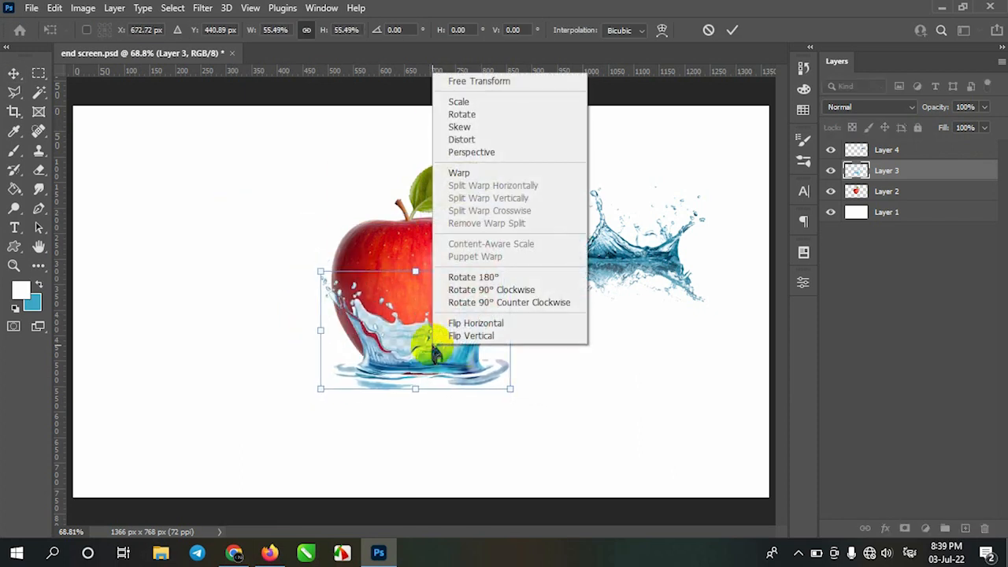
pyautogui.click(462, 336)
pyautogui.moveTo(443, 312); pyautogui.dragTo(439, 362)
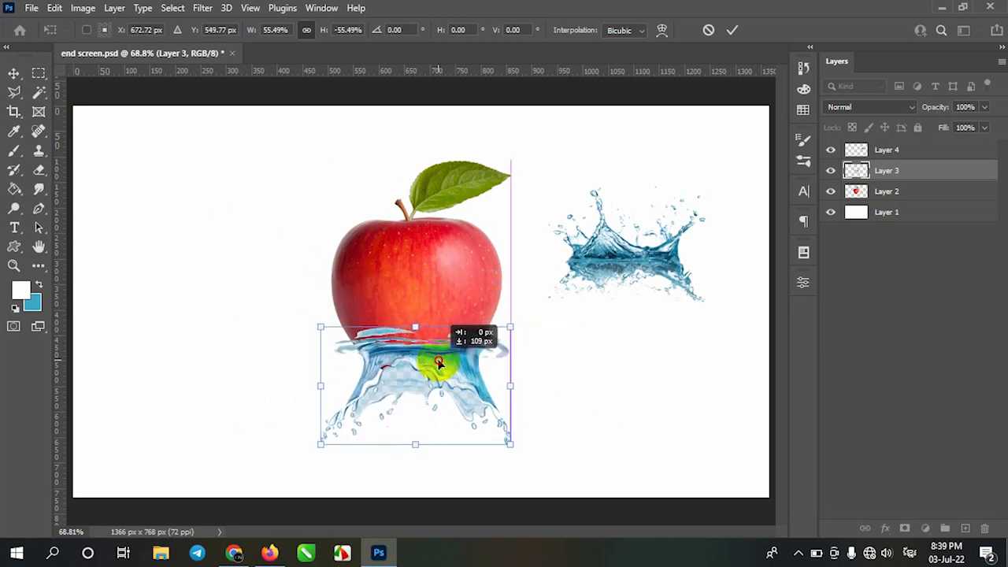
pyautogui.moveTo(507, 443); pyautogui.dragTo(502, 437)
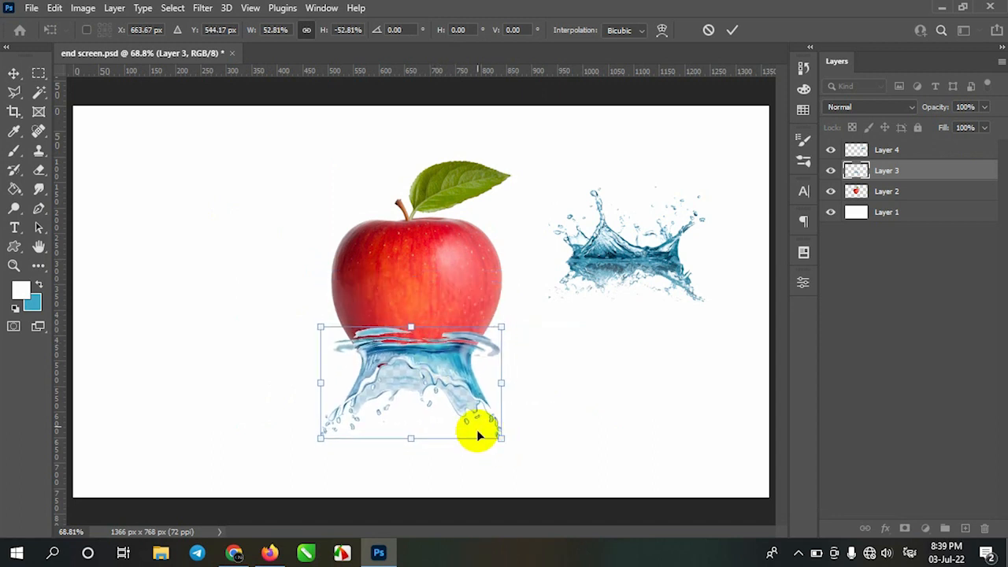
pyautogui.moveTo(317, 325); pyautogui.dragTo(322, 329)
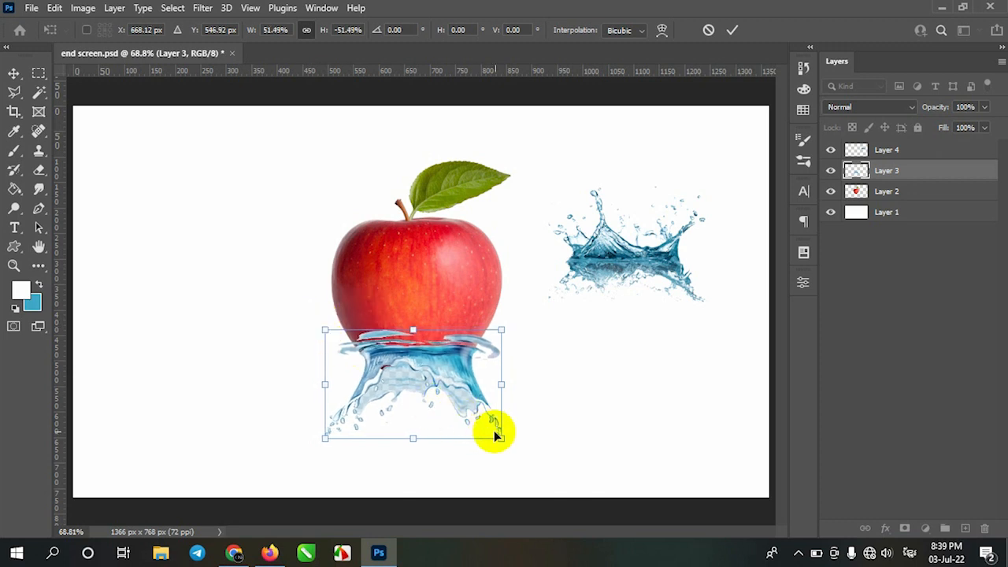
pyautogui.moveTo(494, 430); pyautogui.dragTo(503, 437)
pyautogui.press('Return')
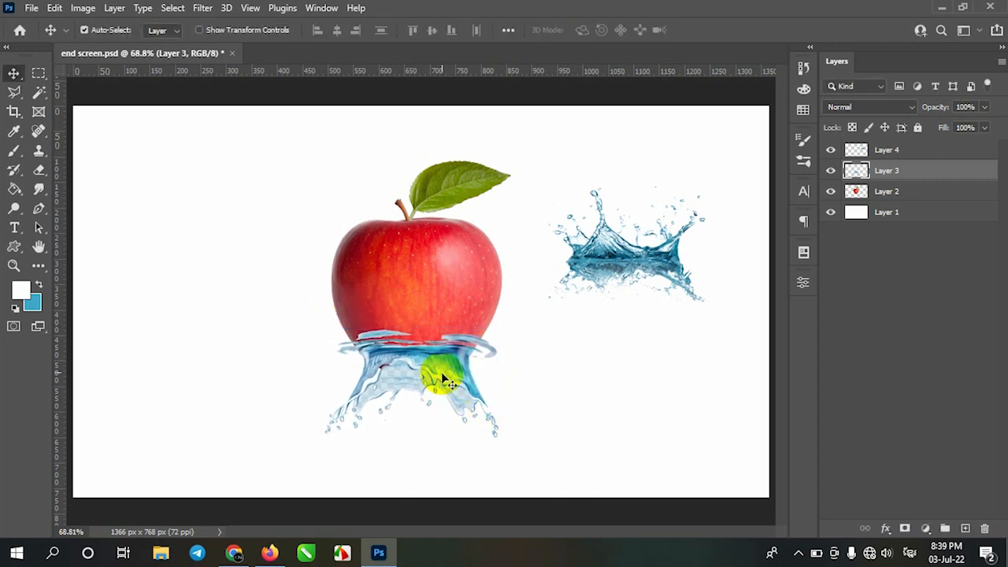
# Erase the flipped splash's ripple rings where they overlap the apple's base, using a soft eraser of size 80
pyautogui.press('z')
pyautogui.click(433, 379)
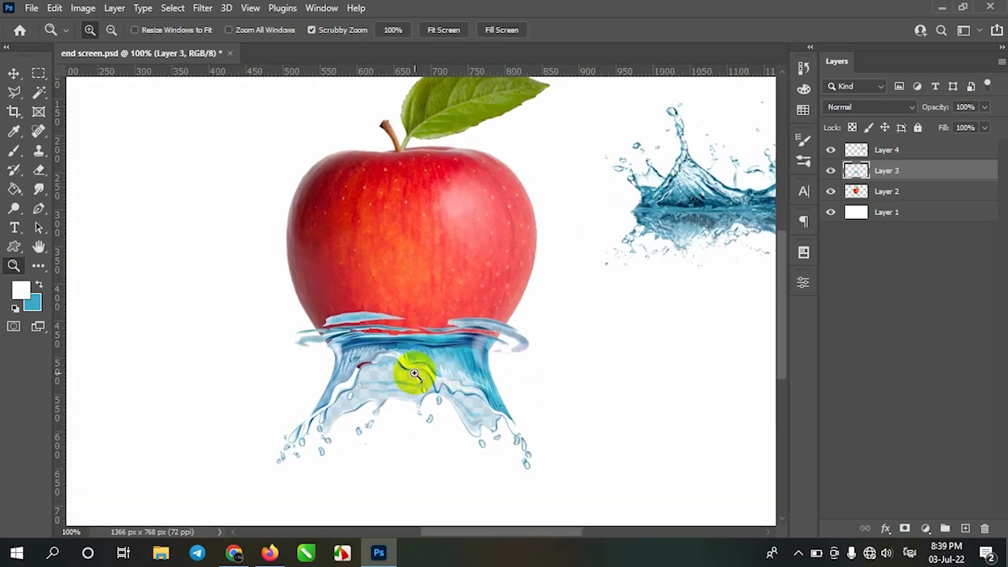
pyautogui.click(412, 365)
pyautogui.press('e')
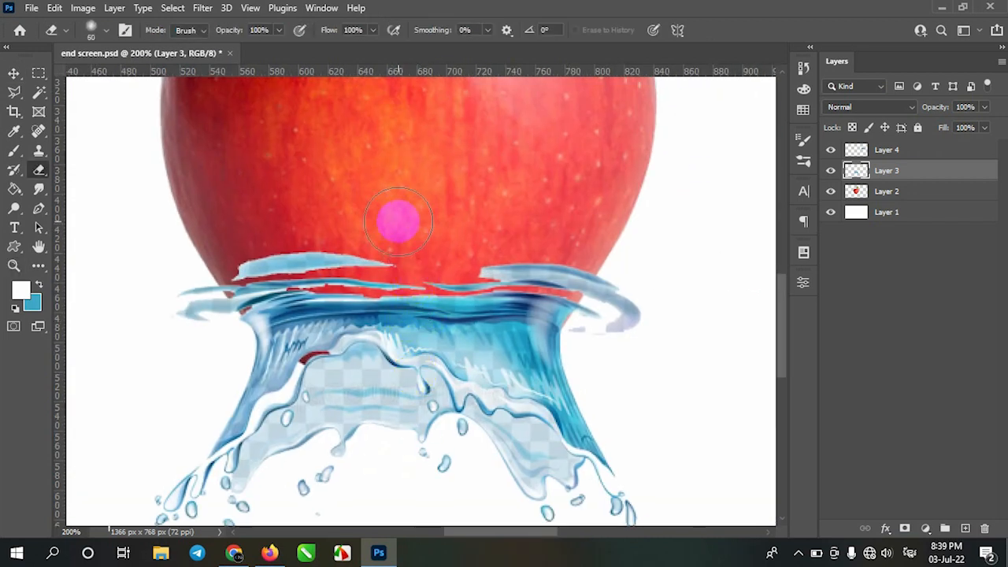
pyautogui.moveTo(619, 288)
pyautogui.mouseDown()
pyautogui.moveTo(580, 251)
pyautogui.moveTo(333, 250)
pyautogui.moveTo(168, 276)
pyautogui.mouseUp()
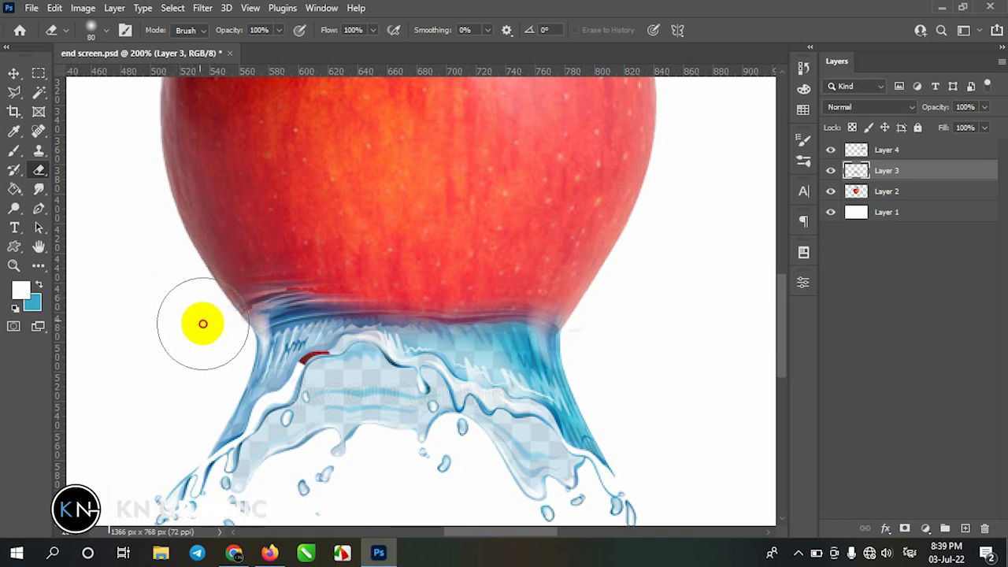
pyautogui.moveTo(203, 323)
pyautogui.mouseDown()
pyautogui.moveTo(382, 243)
pyautogui.moveTo(405, 258)
pyautogui.mouseUp()
pyautogui.moveTo(502, 263)
pyautogui.mouseDown()
pyautogui.moveTo(283, 270)
pyautogui.moveTo(325, 237)
pyautogui.moveTo(523, 255)
pyautogui.mouseUp()
pyautogui.hotkey('ctrl', '0')
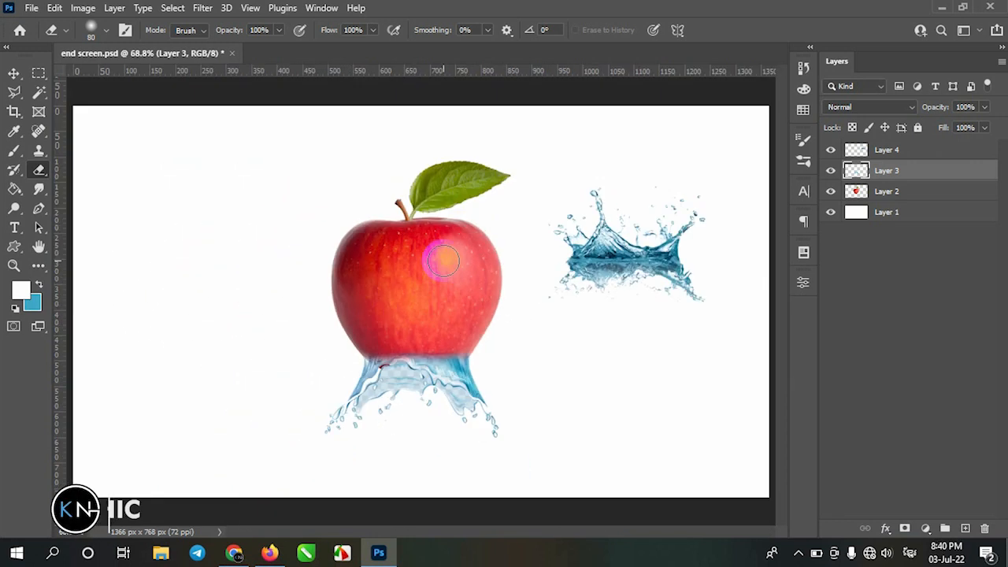
# Flip the Layer 4 splash vertically, scale it down, and place it under the apple over the first splash
pyautogui.press('v')
pyautogui.moveTo(604, 254); pyautogui.dragTo(603, 283)
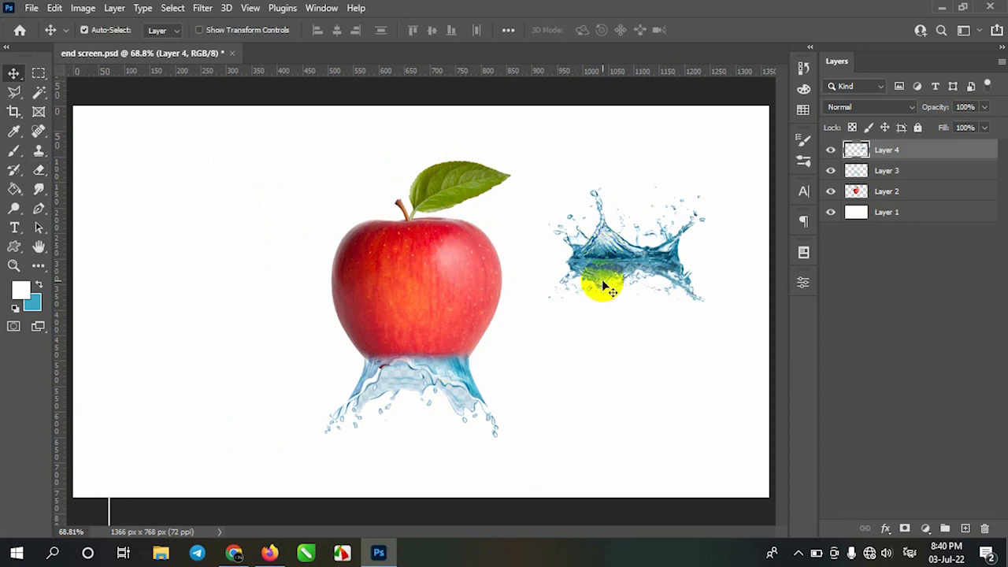
pyautogui.hotkey('ctrl', 't')
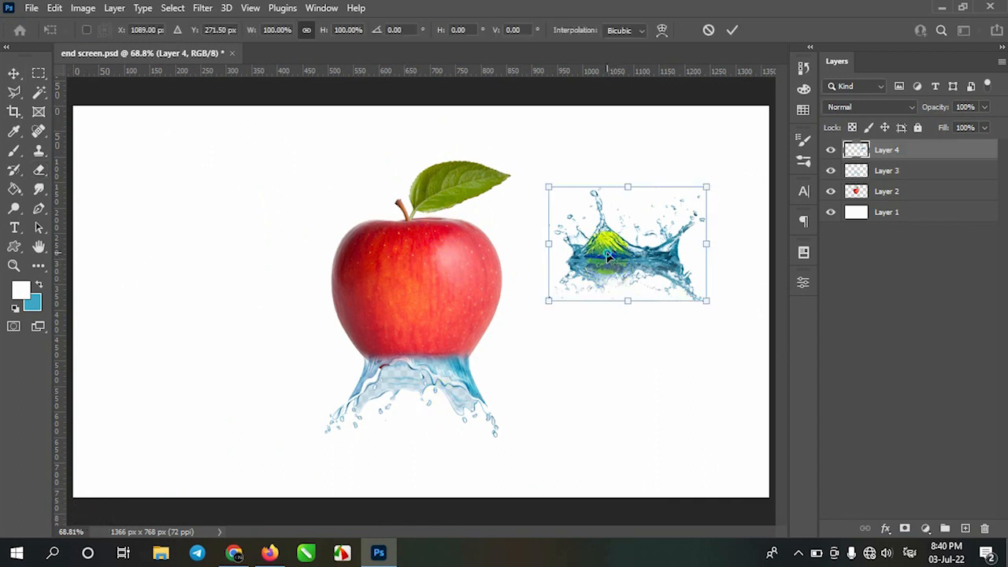
pyautogui.rightClick(606, 252)
pyautogui.click(665, 517)
pyautogui.moveTo(636, 258); pyautogui.dragTo(581, 266)
pyautogui.moveTo(554, 347); pyautogui.dragTo(556, 406)
pyautogui.moveTo(586, 301)
pyautogui.mouseDown()
pyautogui.moveTo(495, 384)
pyautogui.moveTo(467, 373)
pyautogui.moveTo(504, 434)
pyautogui.moveTo(484, 372)
pyautogui.mouseUp()
pyautogui.press('Return')
# Erase the parts of the Layer 4 splash that cover the apple, using a soft eraser of size 150
pyautogui.press('e')
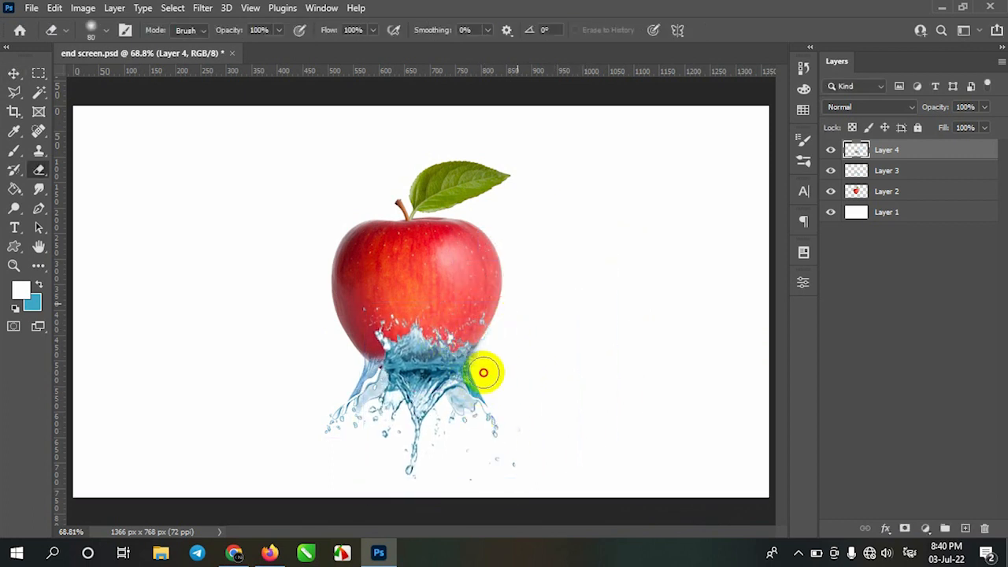
pyautogui.moveTo(407, 314); pyautogui.dragTo(392, 330)
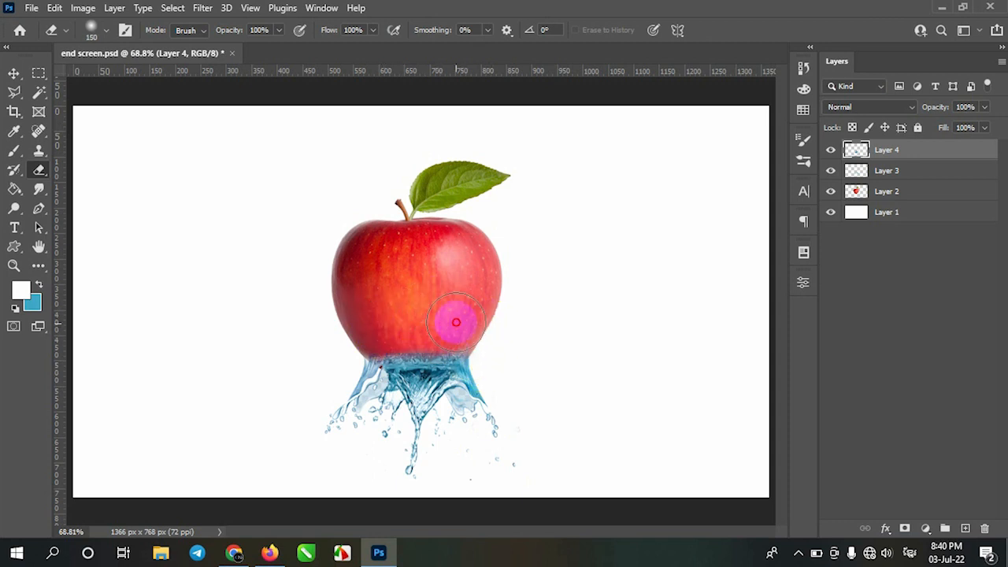
pyautogui.moveTo(456, 322)
pyautogui.mouseDown()
pyautogui.moveTo(402, 316)
pyautogui.moveTo(383, 275)
pyautogui.mouseUp()
# Erase the apple's bottom on Layer 2 where it shows through the splashes
pyautogui.press('v')
pyautogui.click(435, 279)
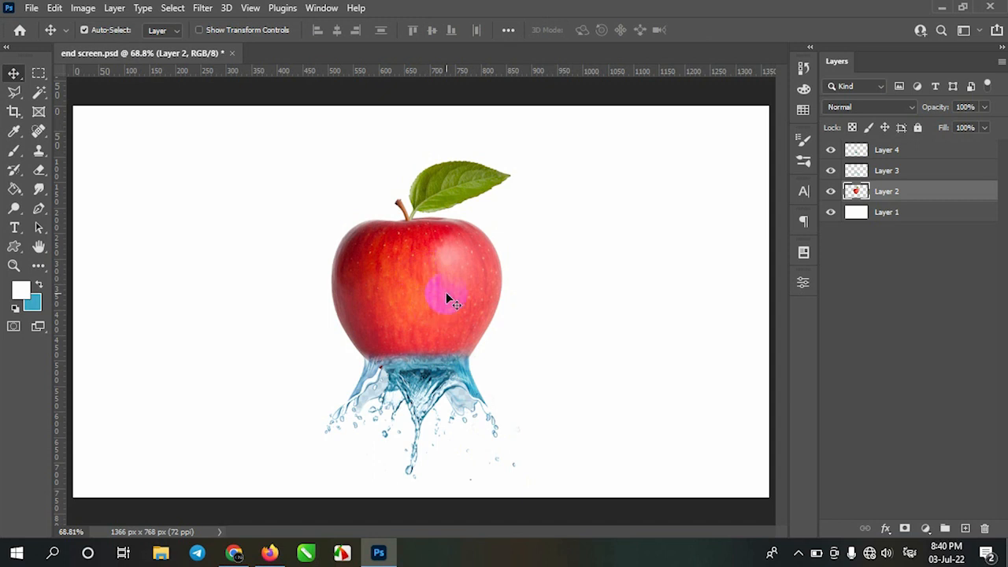
pyautogui.press('e')
pyautogui.moveTo(409, 428)
pyautogui.mouseDown()
pyautogui.moveTo(435, 408)
pyautogui.moveTo(394, 399)
pyautogui.mouseUp()
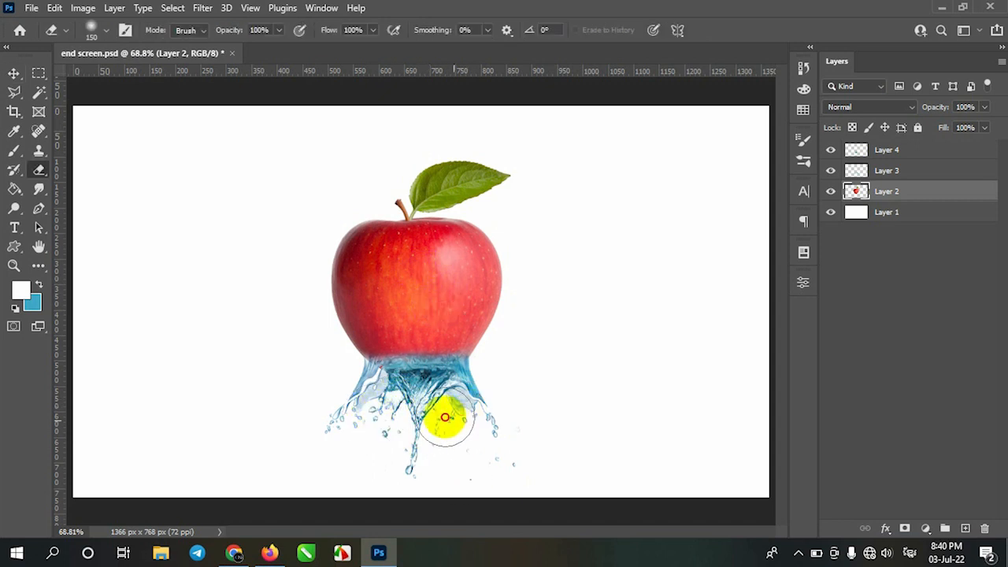
# Merge the two splash layers, Layer 4 and Layer 3, into one layer
pyautogui.press('v')
pyautogui.click(420, 394)
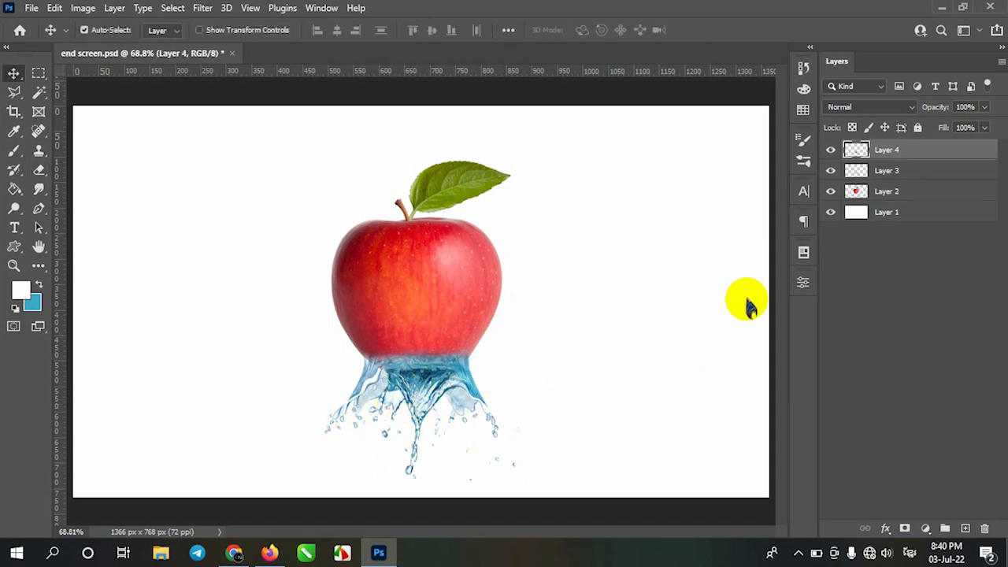
pyautogui.keyDown('shift'); pyautogui.click(890, 172); pyautogui.keyUp('shift')
pyautogui.rightClick(880, 175)
pyautogui.click(716, 437)
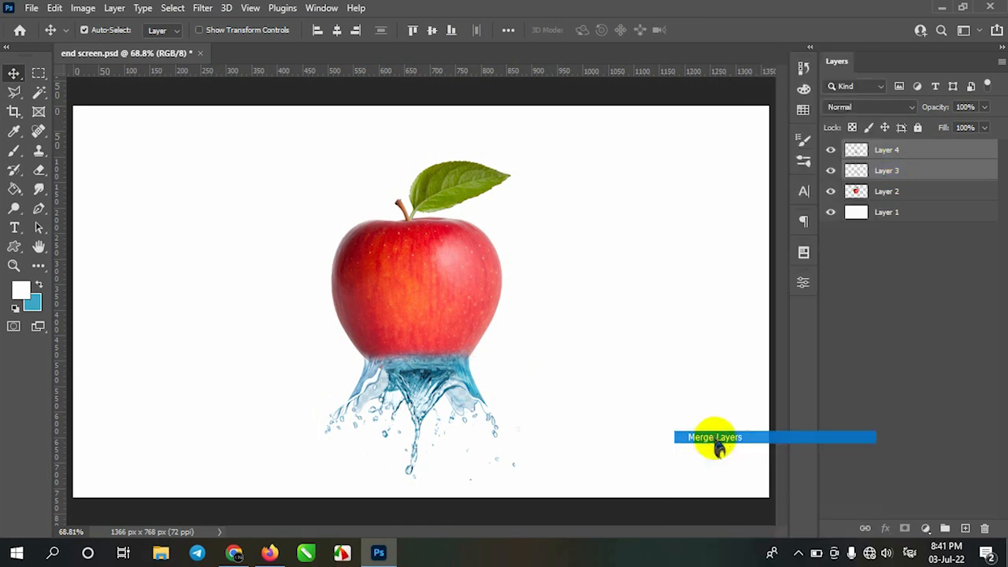
# Recolor the merged splash red with Hue/Saturation: Hue +165, Saturation +16, Lightness about -9
pyautogui.hotkey('ctrl', 'u')
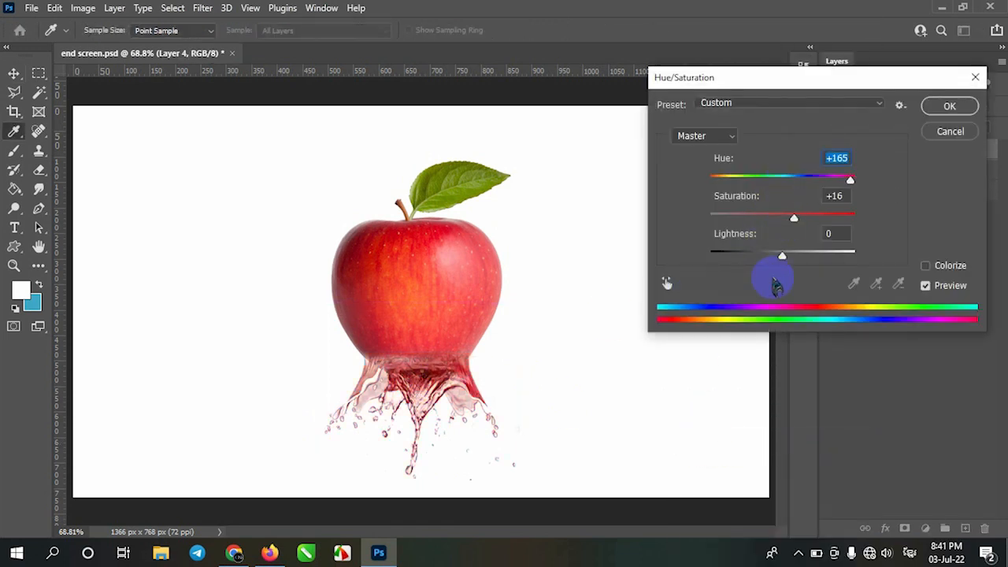
pyautogui.moveTo(785, 263)
pyautogui.mouseDown()
pyautogui.moveTo(793, 263)
pyautogui.moveTo(779, 268)
pyautogui.mouseUp()
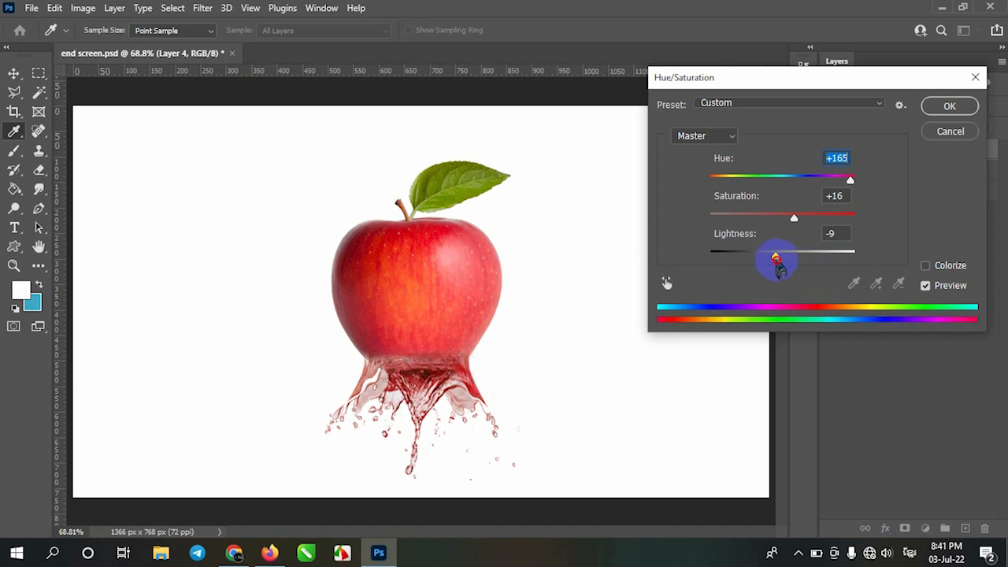
pyautogui.press('Return')
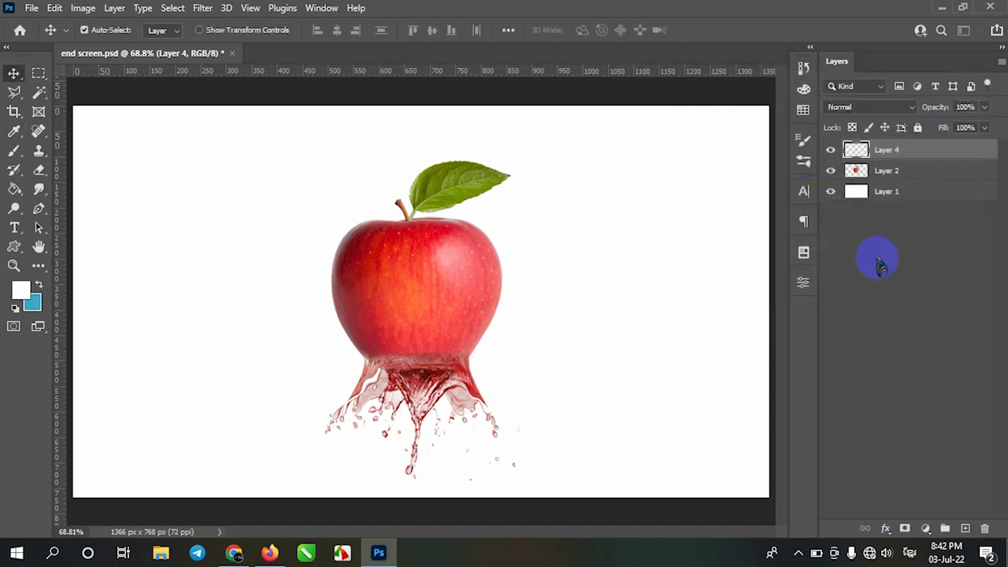
# Nudge the red splash slightly upward to close the gap with the apple's base
pyautogui.moveTo(418, 413); pyautogui.dragTo(419, 383)
pyautogui.press('Up')
pyautogui.press('Up')
pyautogui.press('Up')
pyautogui.press('Up')
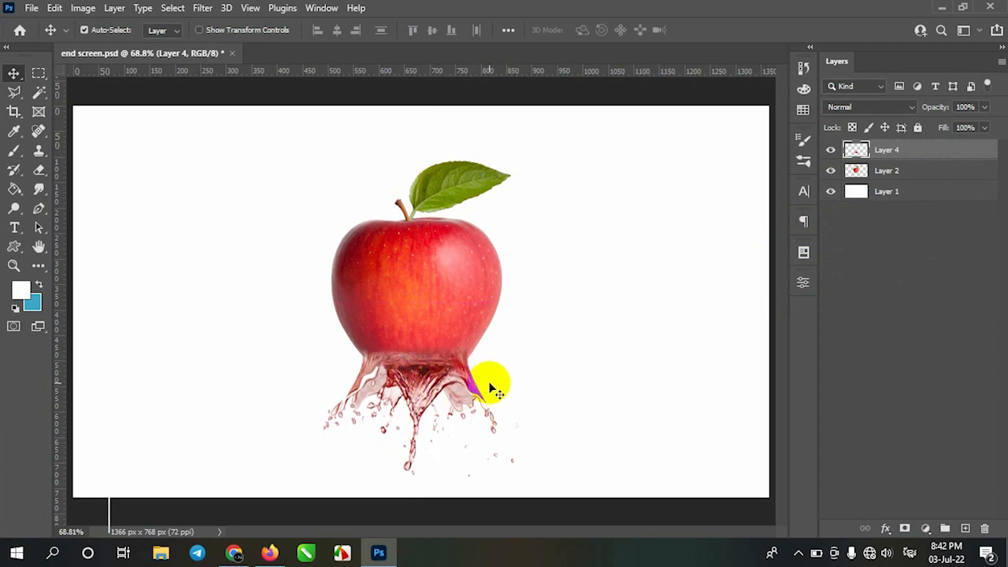
pyautogui.click(581, 381)
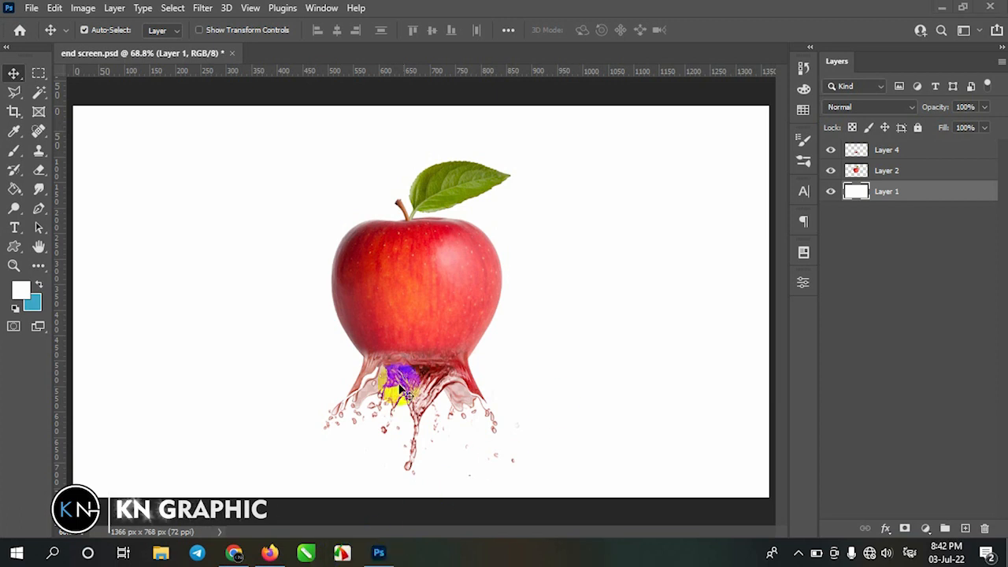
# Move the red splash higher onto the apple and stretch it to about 130% width and 111% height
pyautogui.moveTo(423, 385); pyautogui.dragTo(403, 358)
pyautogui.hotkey('ctrl', 't')
pyautogui.moveTo(519, 360); pyautogui.dragTo(543, 358)
pyautogui.moveTo(322, 360); pyautogui.dragTo(296, 355)
pyautogui.moveTo(419, 447); pyautogui.dragTo(420, 467)
pyautogui.moveTo(542, 370); pyautogui.dragTo(549, 371)
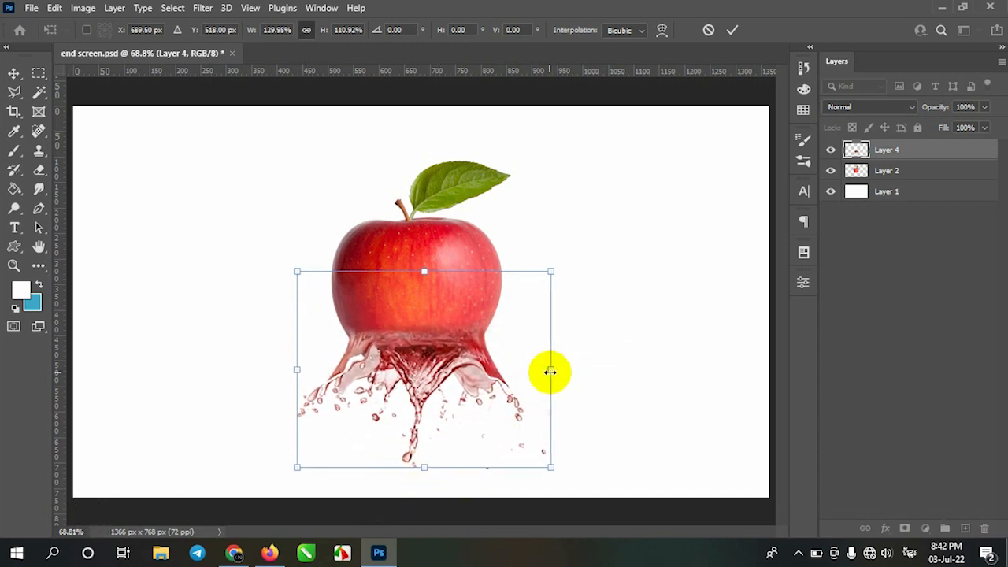
pyautogui.moveTo(297, 369)
pyautogui.mouseDown()
pyautogui.moveTo(281, 371)
pyautogui.moveTo(292, 370)
pyautogui.mouseUp()
pyautogui.doubleClick(479, 341)
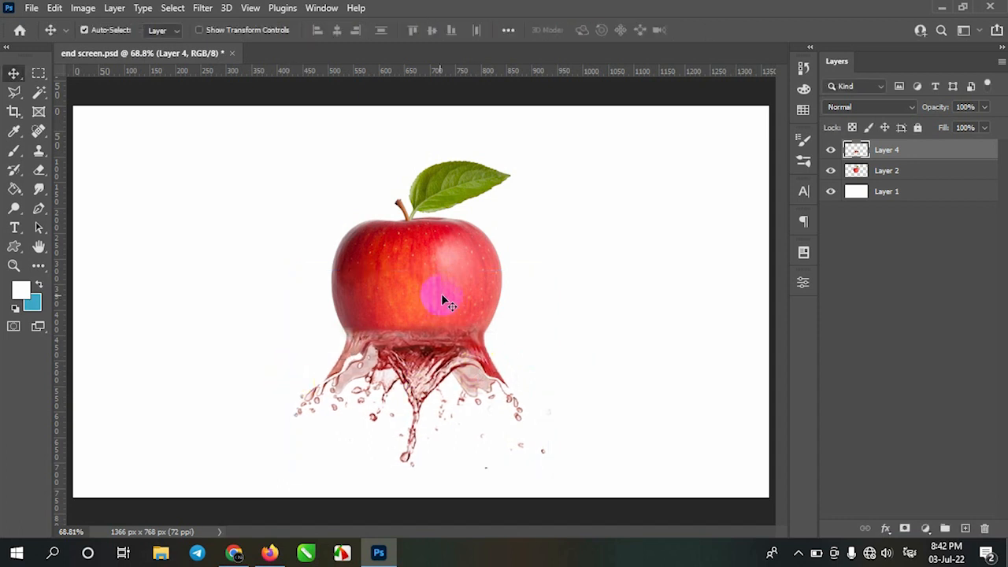
# Erase the rest of the apple's base on Layer 2 beneath the enlarged splash
pyautogui.click(441, 295)
pyautogui.press('e')
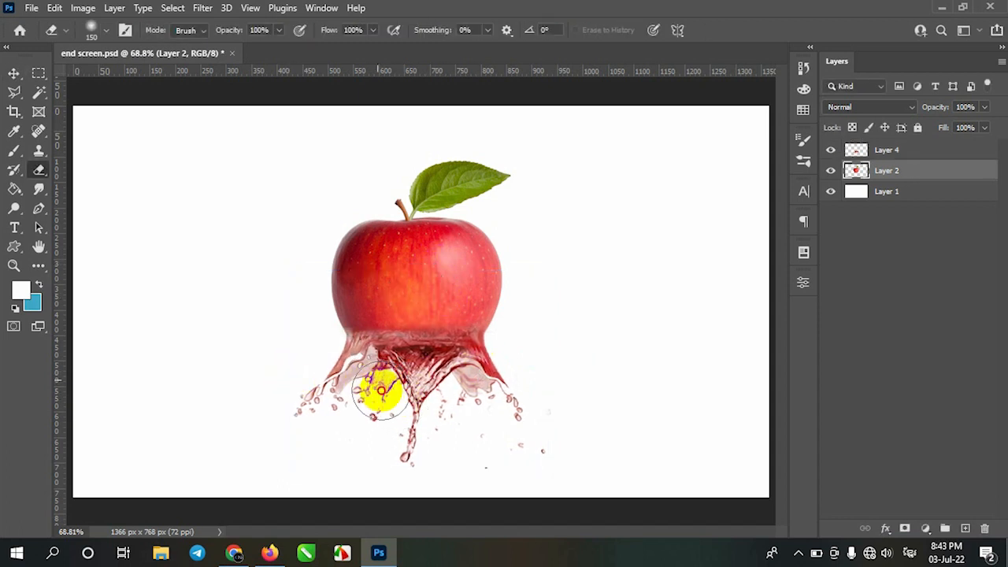
pyautogui.moveTo(355, 384)
pyautogui.mouseDown()
pyautogui.moveTo(467, 396)
pyautogui.moveTo(432, 396)
pyautogui.moveTo(479, 383)
pyautogui.moveTo(424, 411)
pyautogui.moveTo(449, 386)
pyautogui.mouseUp()
# Move the apple and splash layers together slightly upward to center them on the canvas
pyautogui.press('v')
pyautogui.keyDown('ctrl'); pyautogui.click(887, 154); pyautogui.keyUp('ctrl')
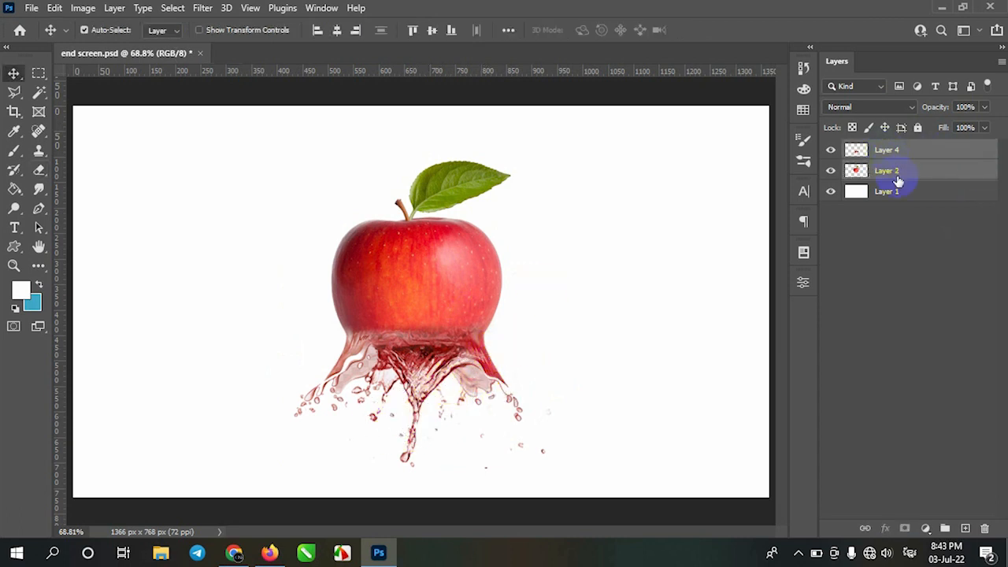
pyautogui.hotkey('ctrl', 't')
pyautogui.moveTo(435, 305); pyautogui.dragTo(438, 293)
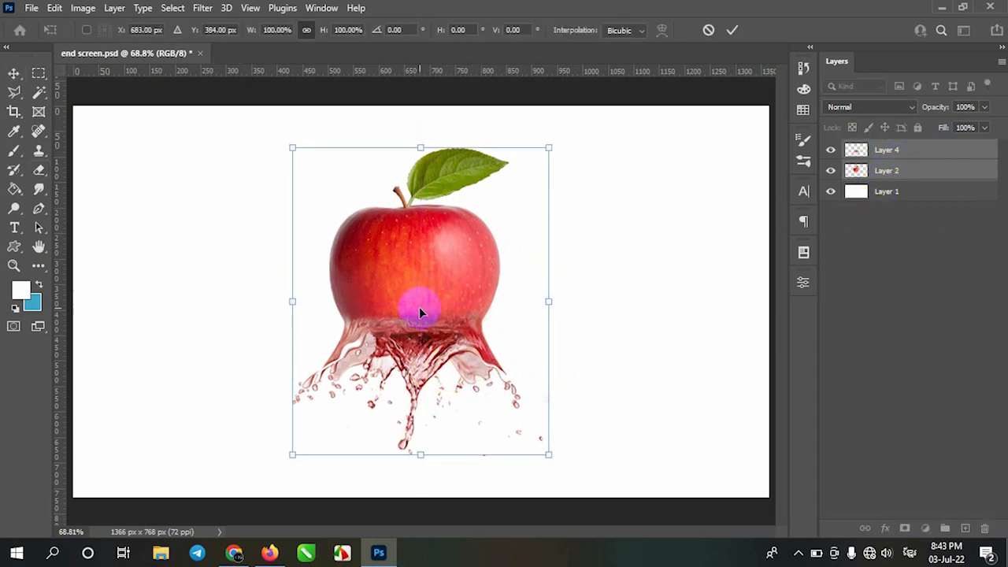
pyautogui.press('Return')
# Darken the apple on Layer 2 with Hue/Saturation: Saturation +4, Lightness about -13
pyautogui.click(436, 250)
pyautogui.hotkey('ctrl', 'u')
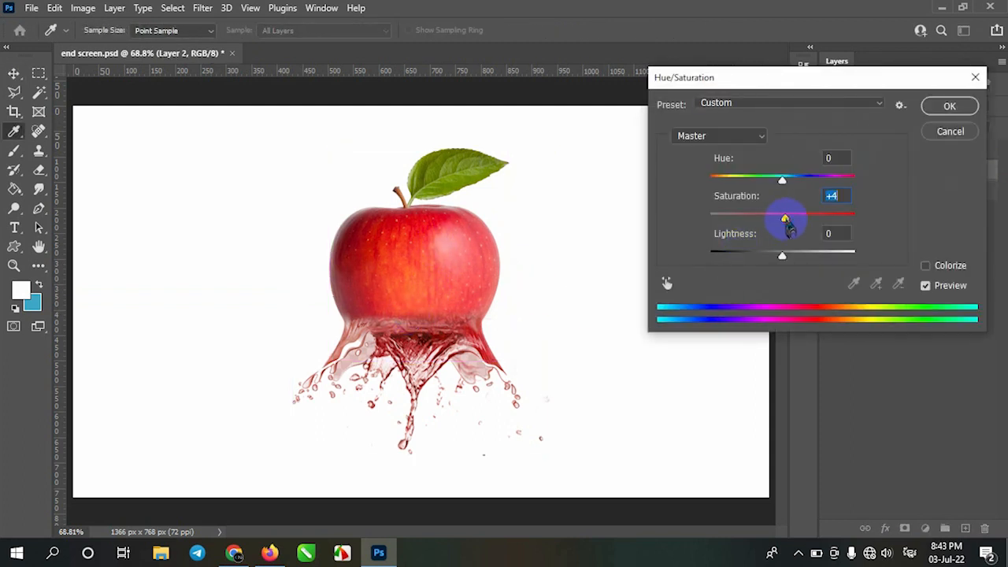
pyautogui.moveTo(784, 262); pyautogui.dragTo(774, 262)
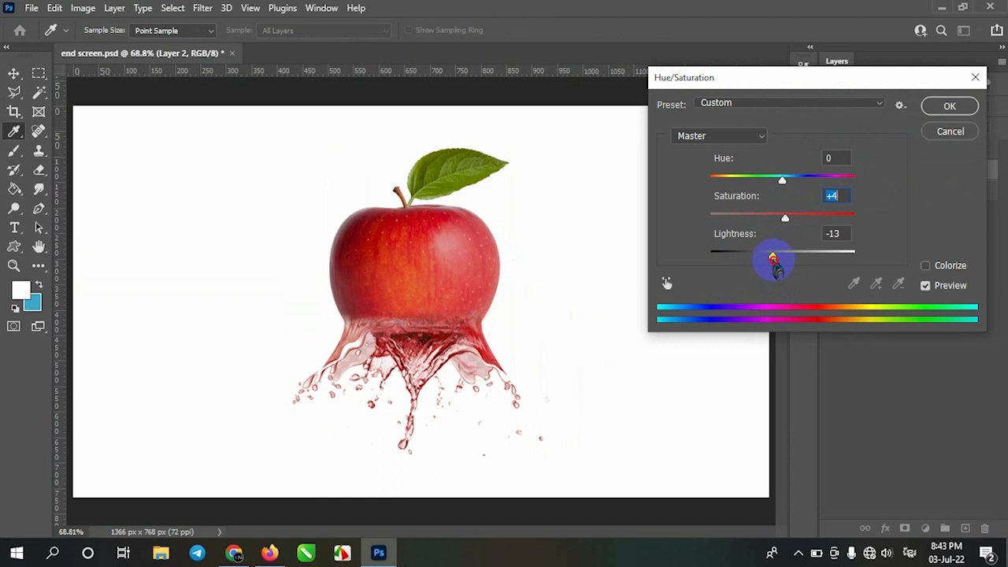
pyautogui.click(944, 106)
# Add a radial white-to-light-red Gradient Overlay to background Layer 1, shifting the color midpoint toward the white stop
pyautogui.click(622, 329)
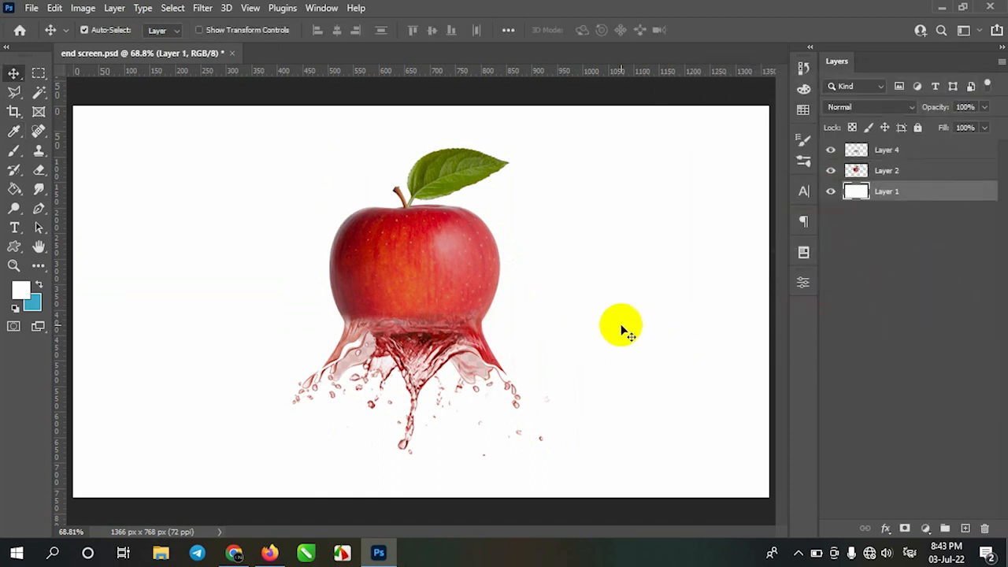
pyautogui.click(885, 529)
pyautogui.click(898, 478)
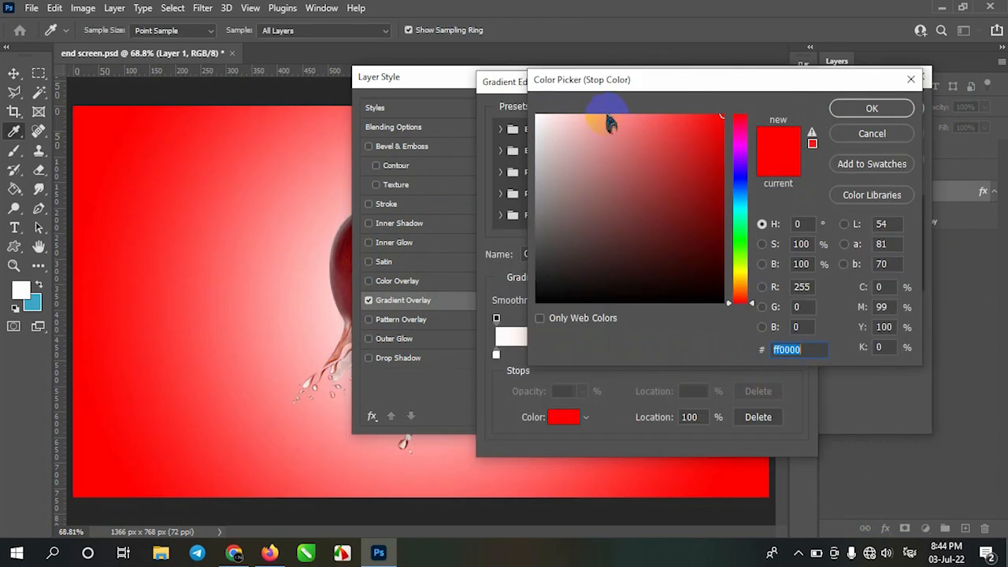
pyautogui.moveTo(603, 117); pyautogui.dragTo(649, 112)
pyautogui.click(858, 110)
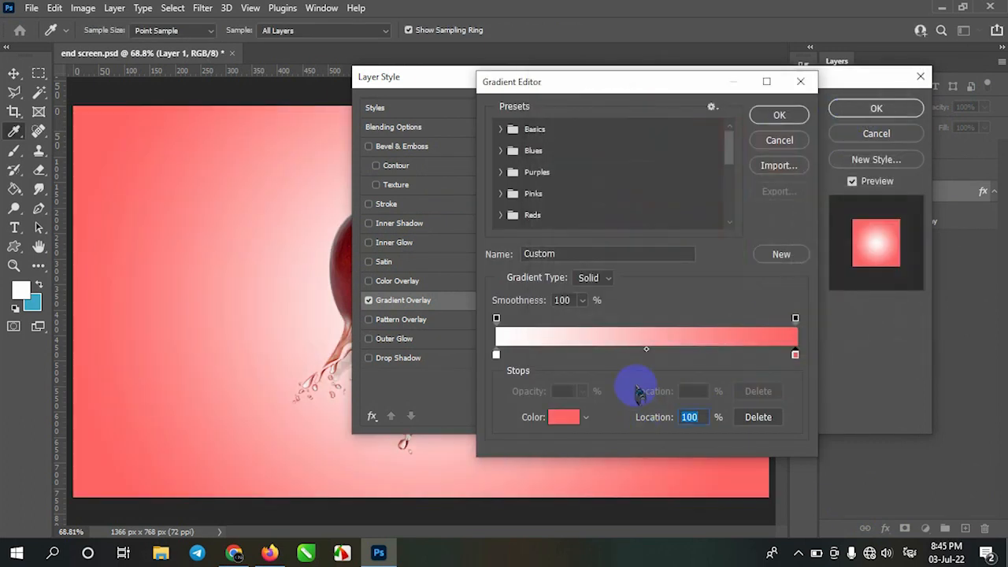
pyautogui.moveTo(644, 350); pyautogui.dragTo(622, 350)
pyautogui.click(807, 118)
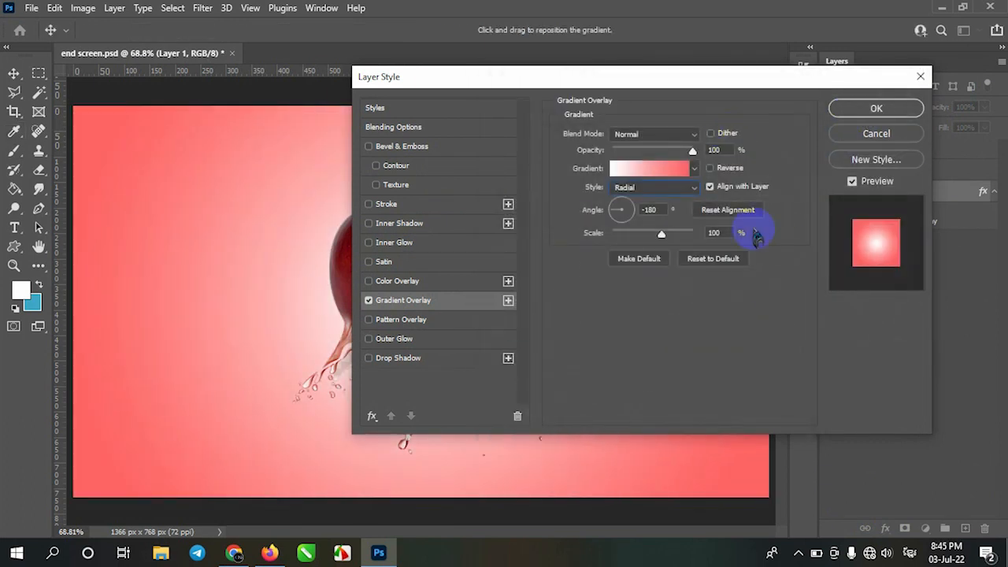
pyautogui.click(839, 110)
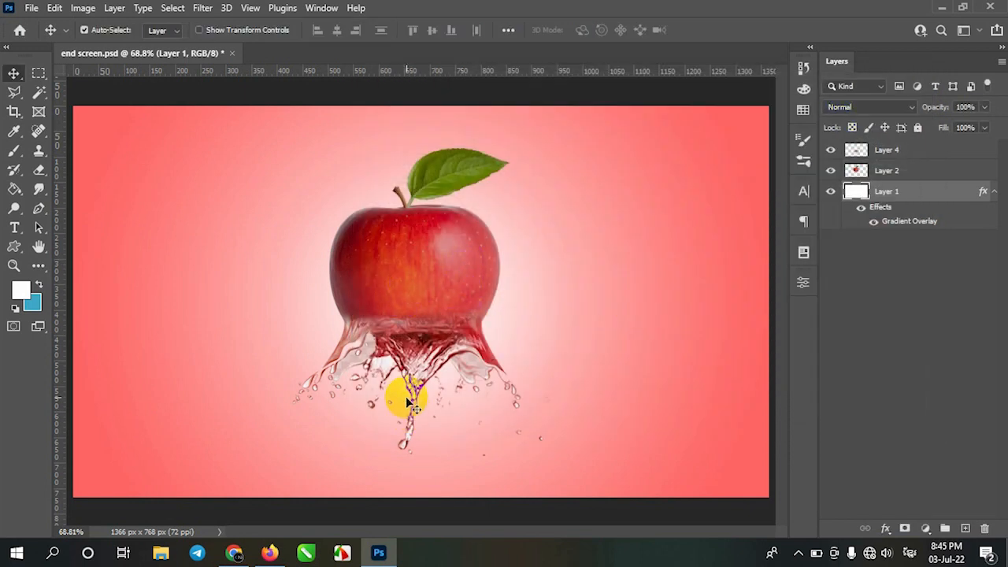